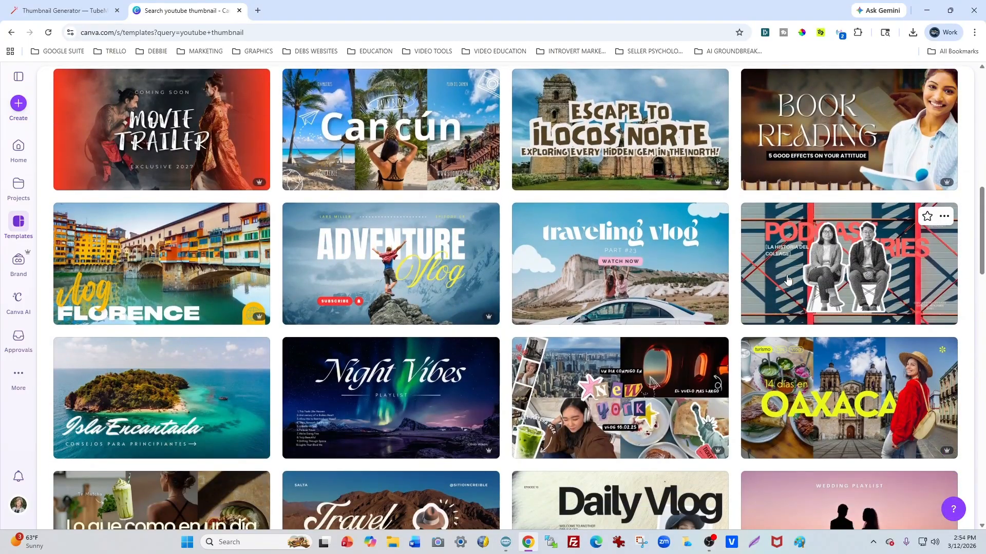
Step: Look through the YouTube thumbnail template results for layout and style ideas
scroll(787, 280, "down", 3)
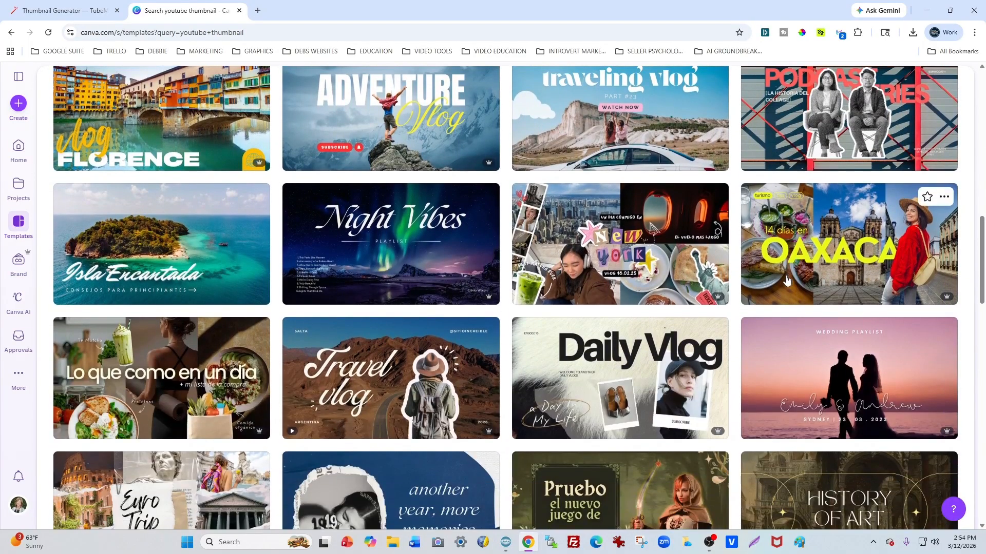
scroll(759, 283, "down", 2)
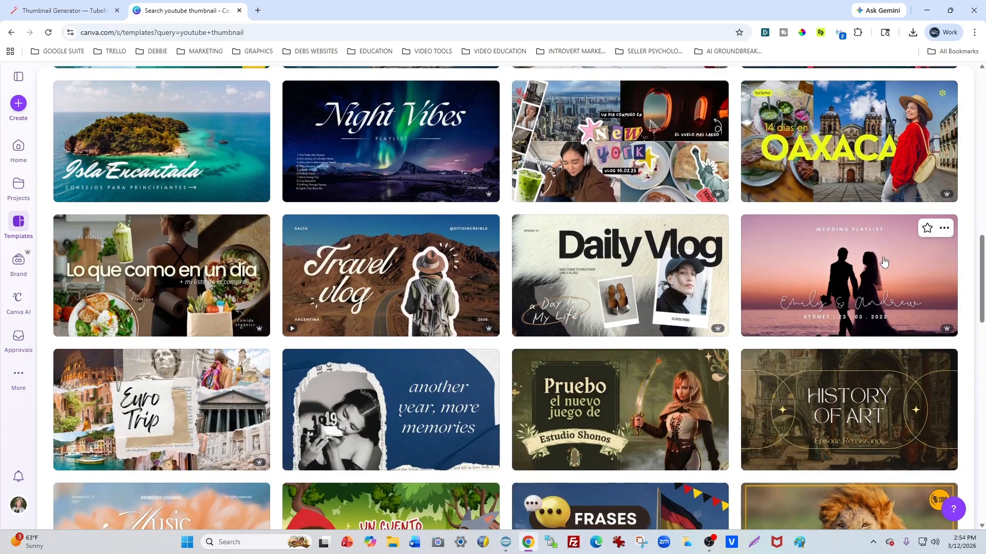
scroll(873, 258, "down", 4)
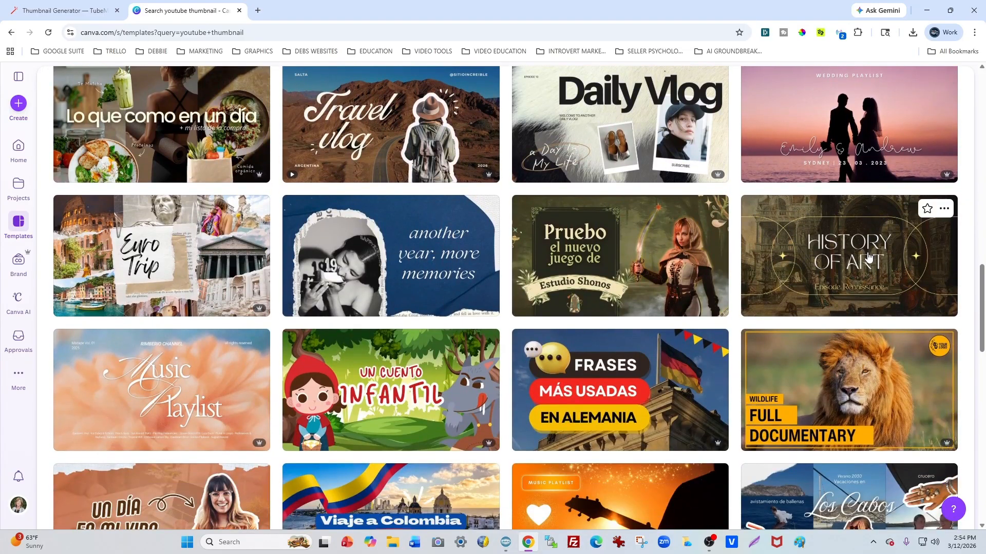
scroll(868, 257, "down", 3)
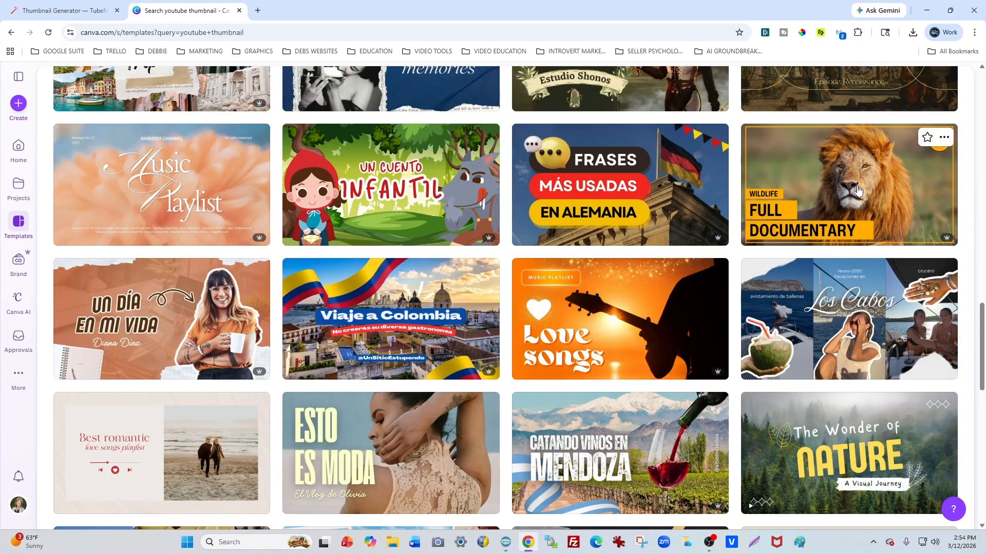
scroll(869, 216, "down", 4)
scroll(870, 217, "down", 8)
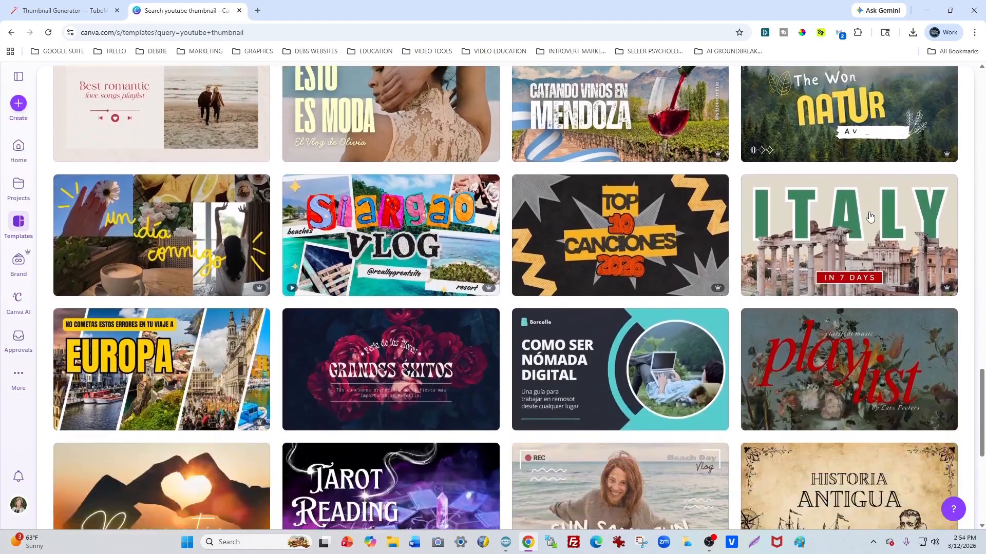
scroll(870, 217, "down", 2)
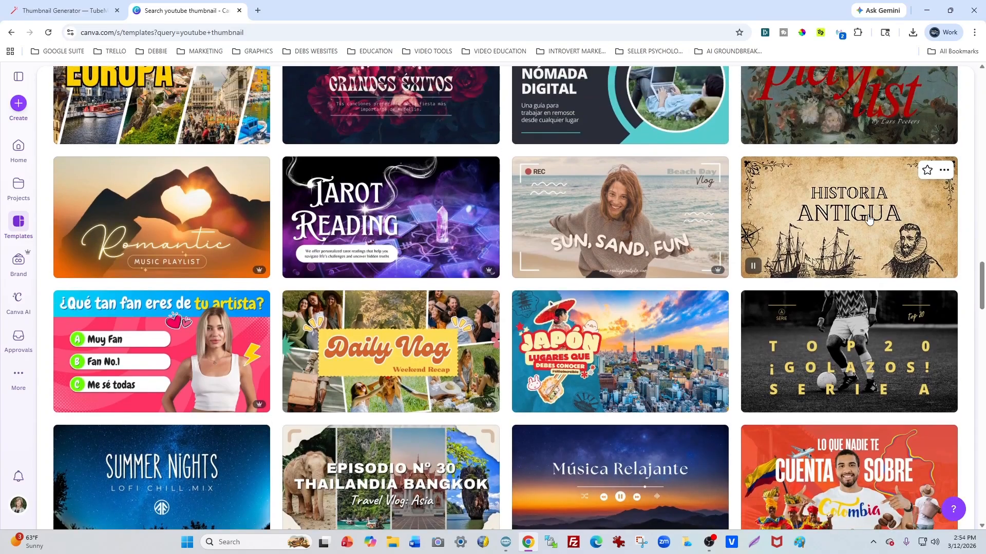
scroll(869, 219, "down", 8)
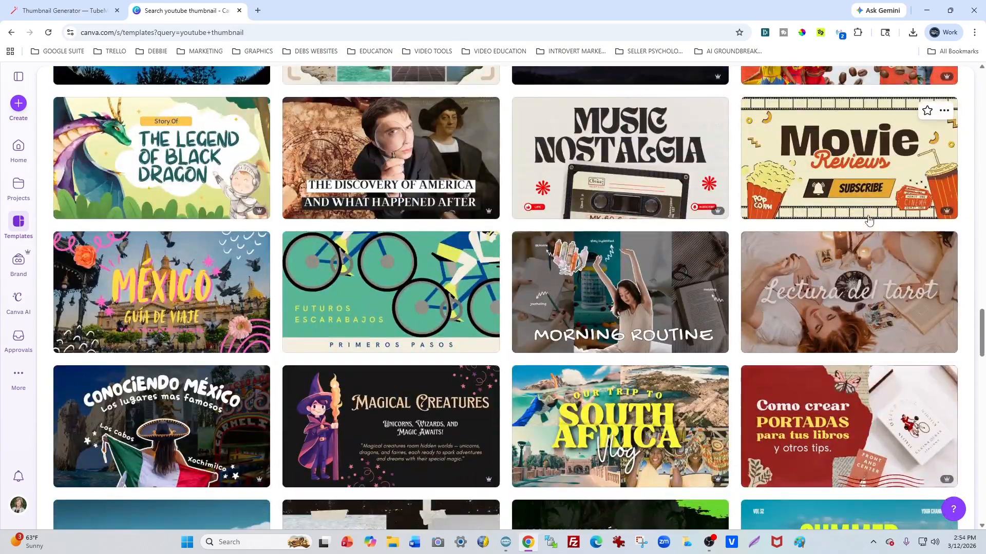
scroll(868, 220, "down", 7)
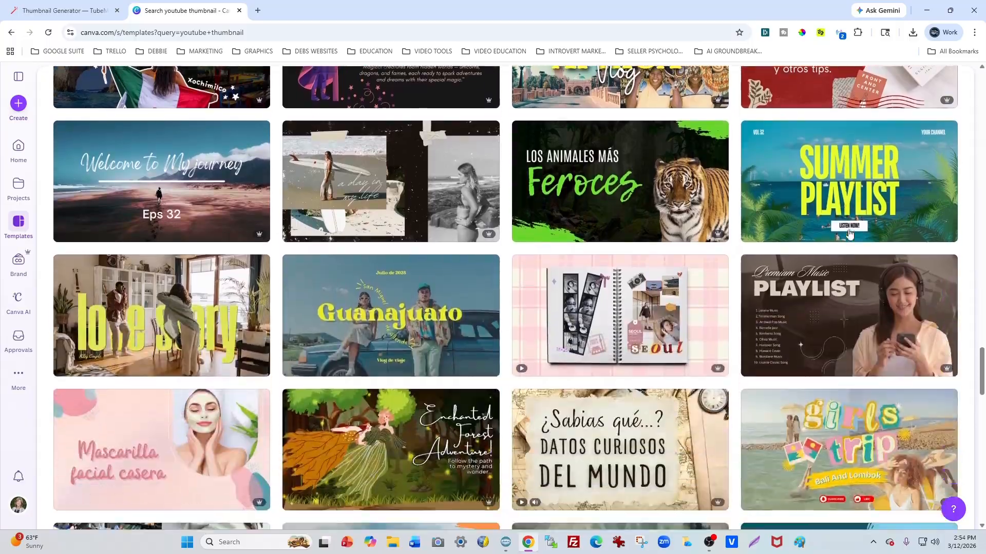
scroll(850, 231, "up", 14)
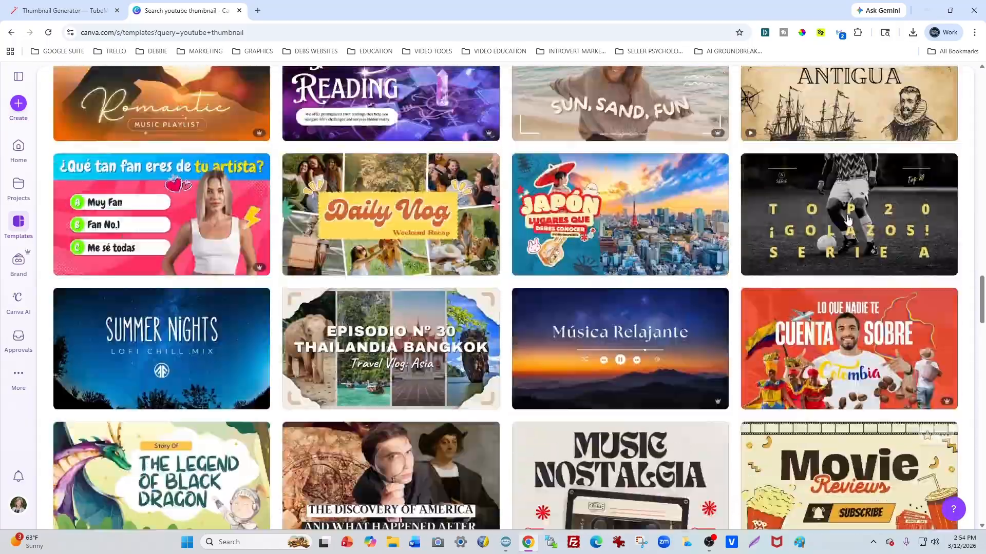
scroll(848, 220, "up", 20)
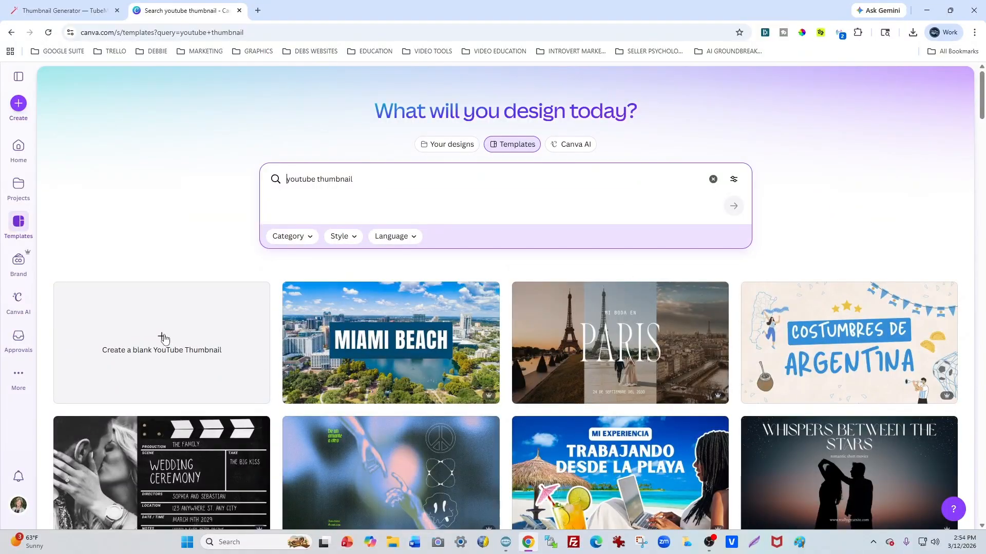
Step: Create a blank YouTube thumbnail design and search the photo library for "man computer smiling"
left_click(163, 339)
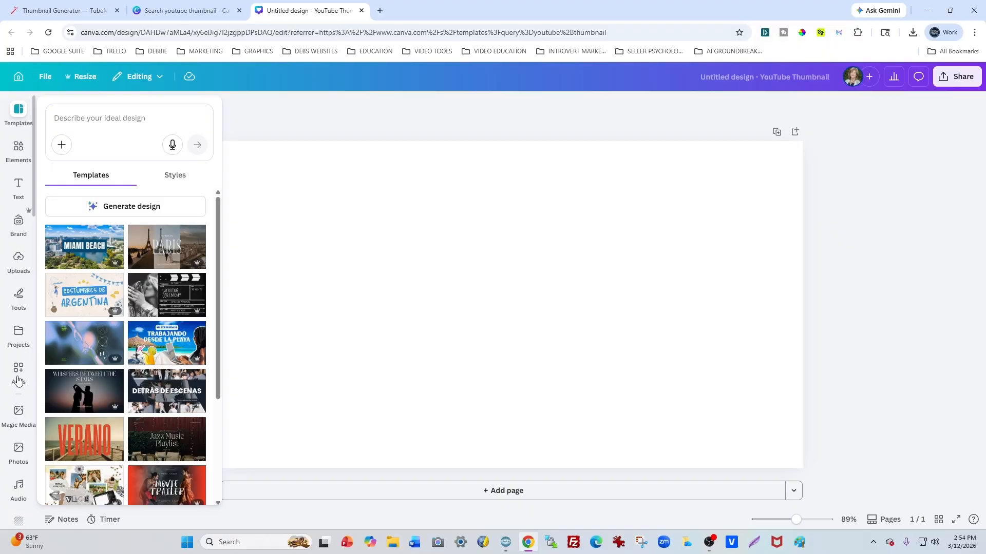
left_click(18, 449)
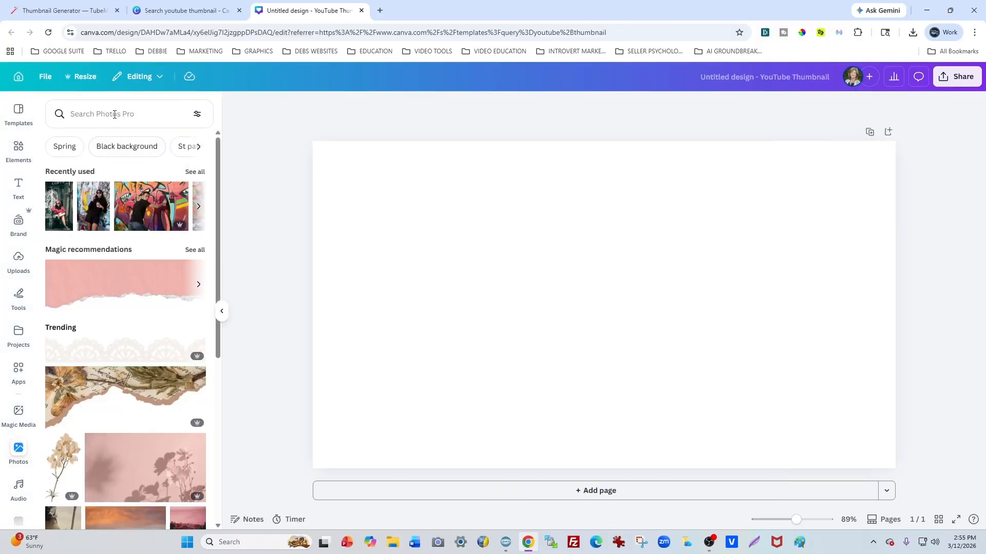
left_click(115, 111)
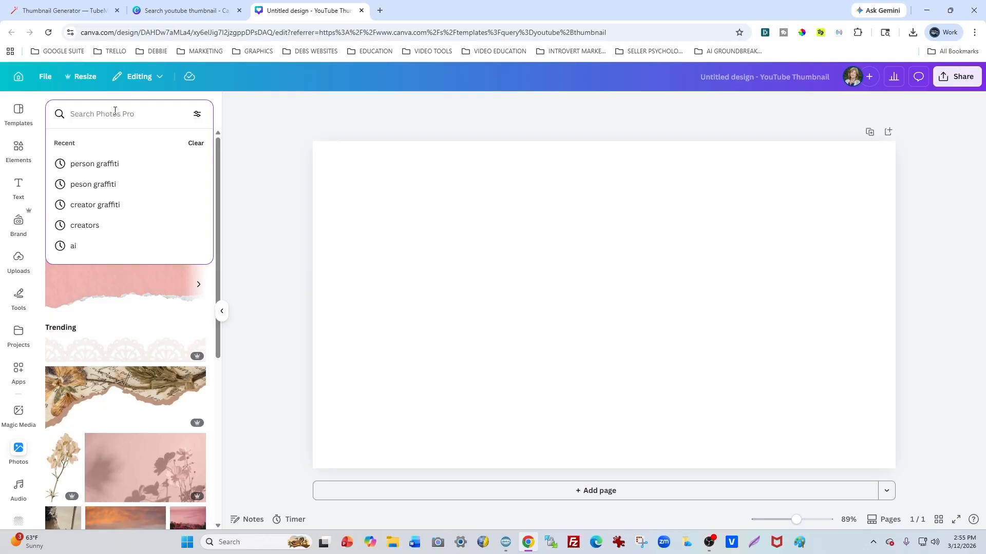
type("man com")
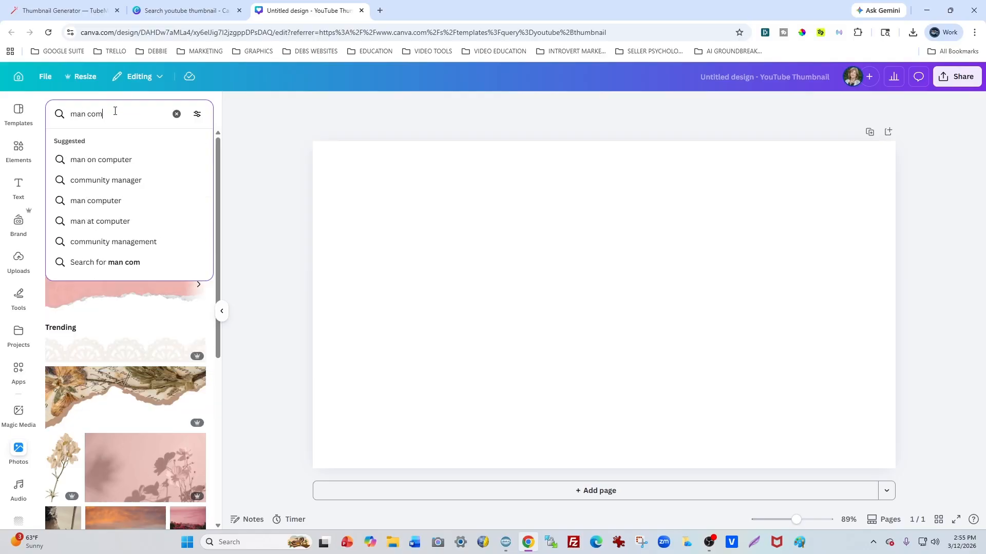
type("puter smiling")
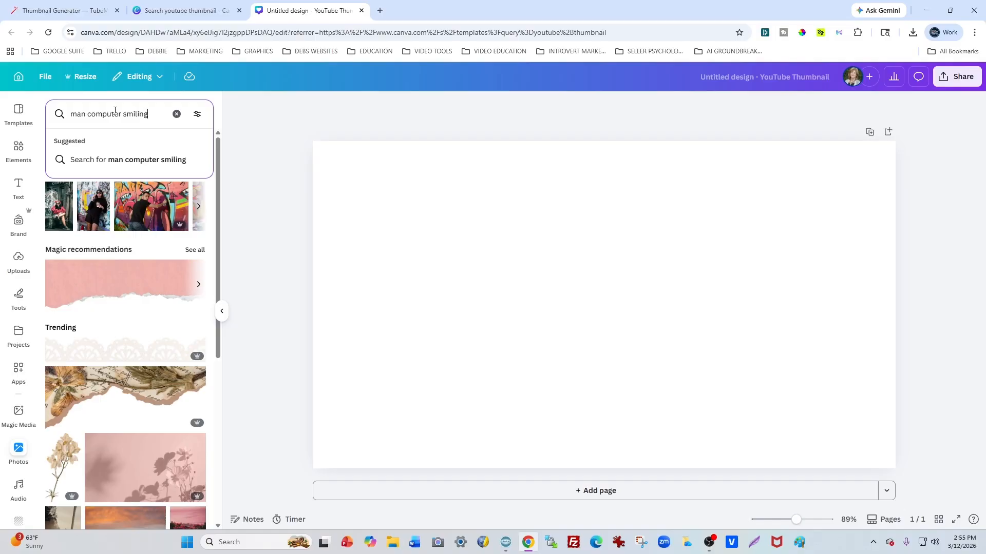
key("Return")
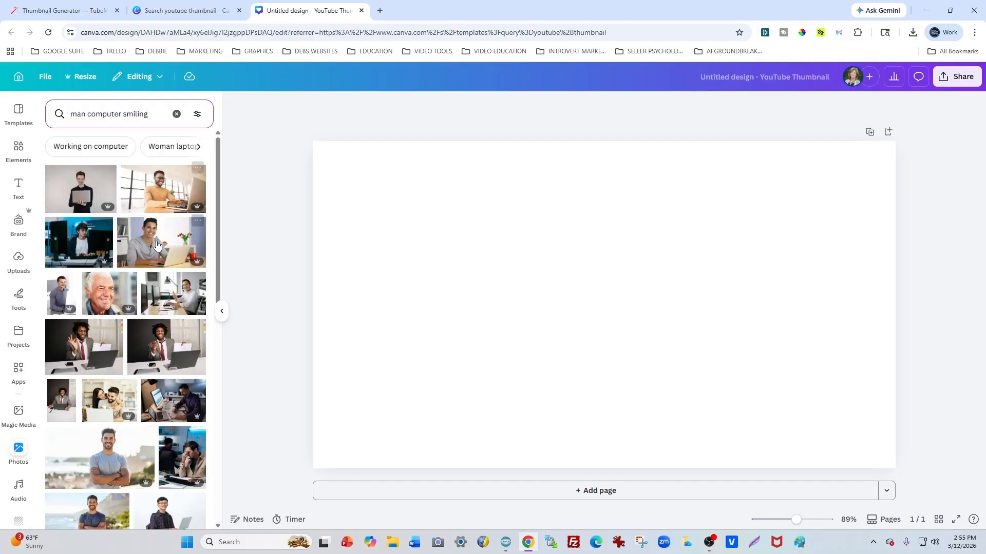
Step: Add the photo of the smiling man and woman in aprons at a laptop and set it as the page background
scroll(170, 262, "down", 3)
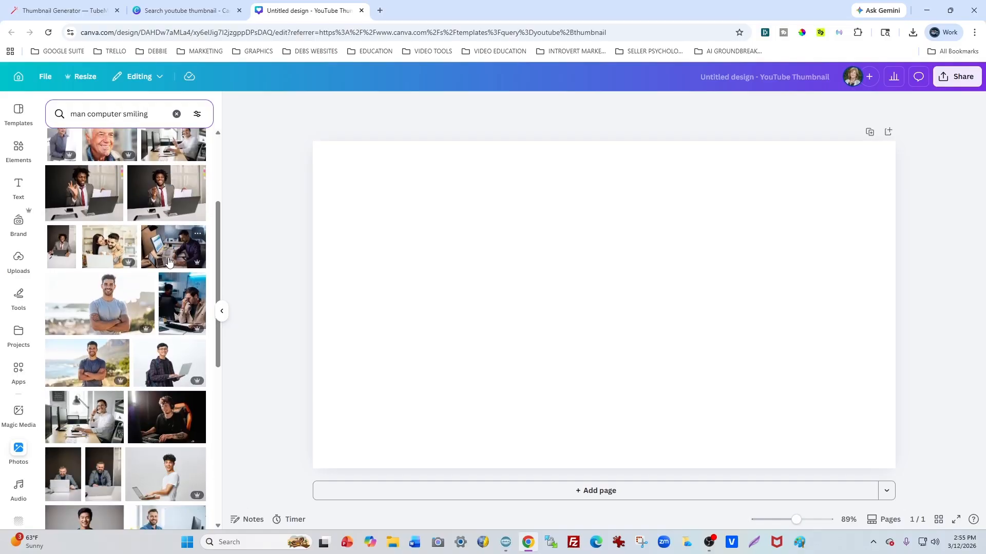
scroll(185, 259, "down", 2)
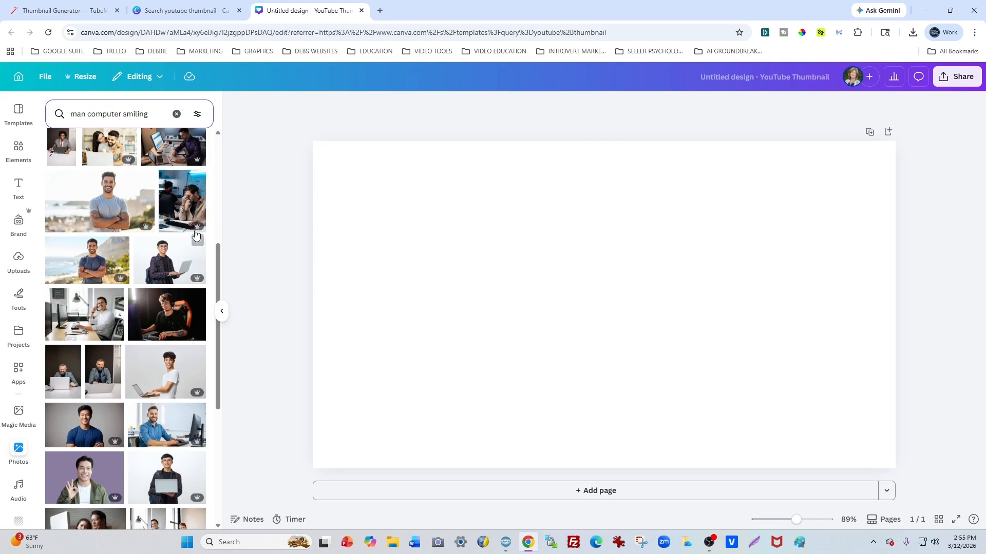
scroll(197, 241, "down", 8)
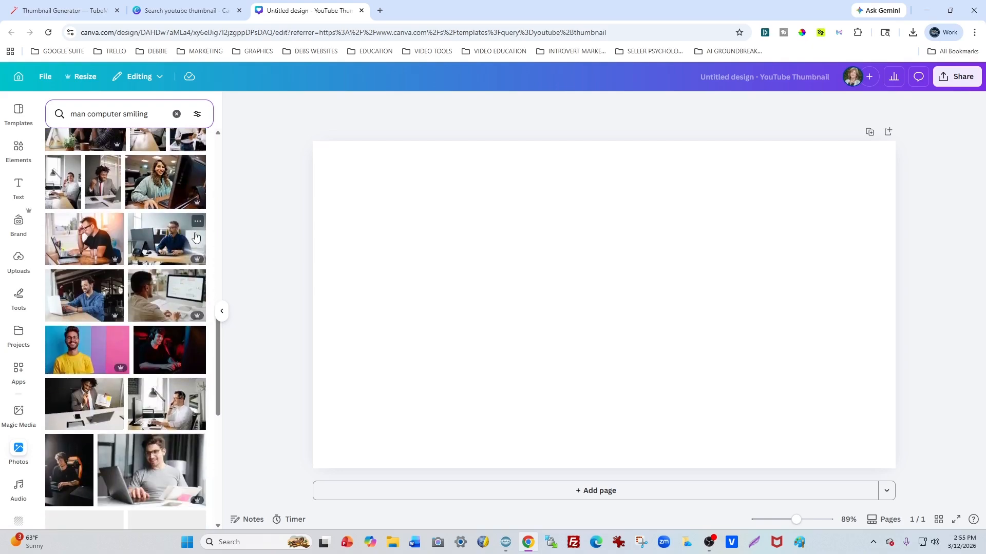
scroll(179, 273, "down", 1)
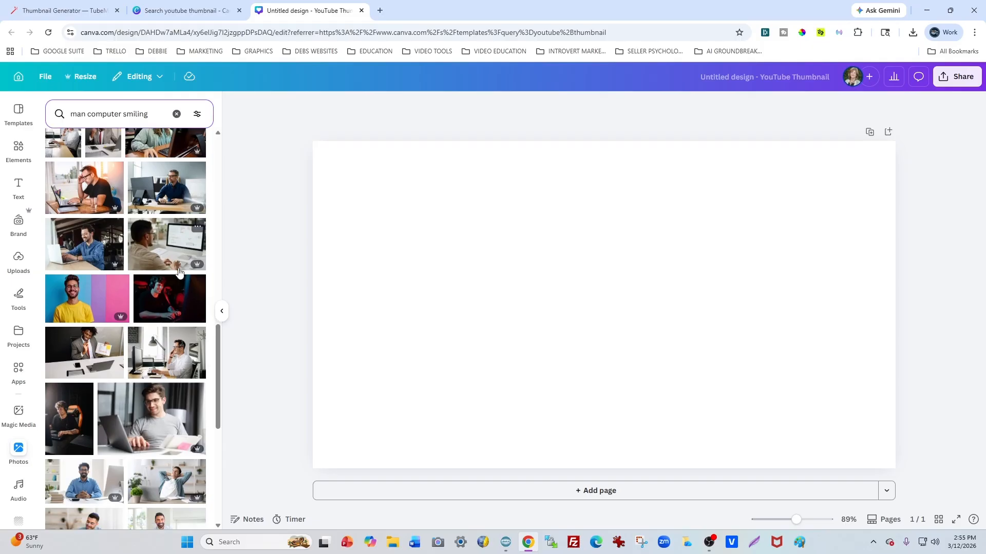
scroll(179, 272, "down", 10)
left_click(179, 272)
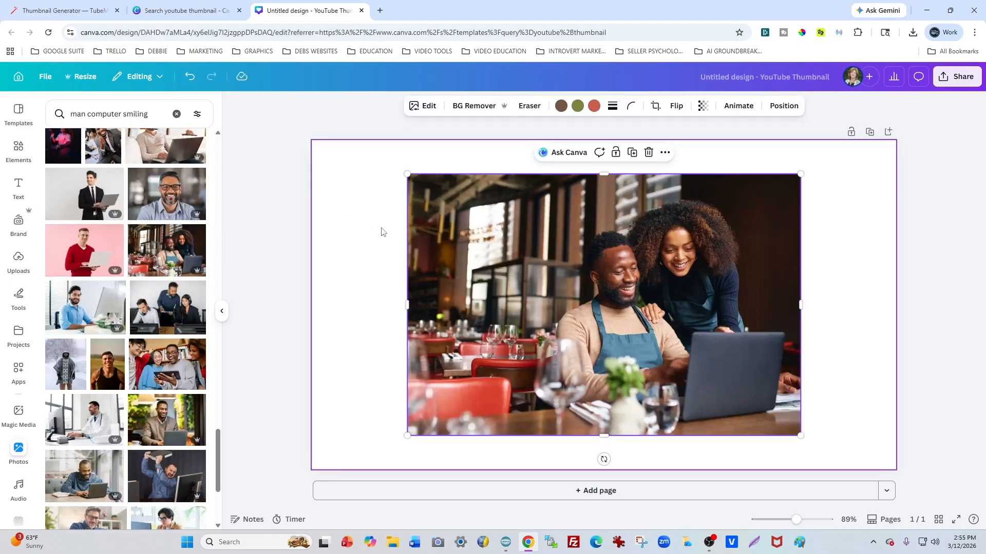
right_click(499, 243)
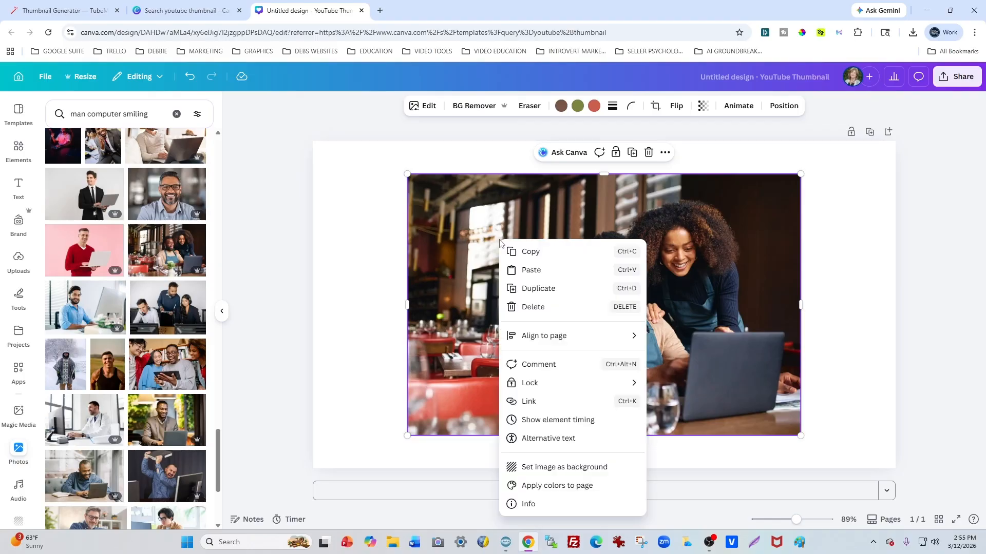
left_click(547, 469)
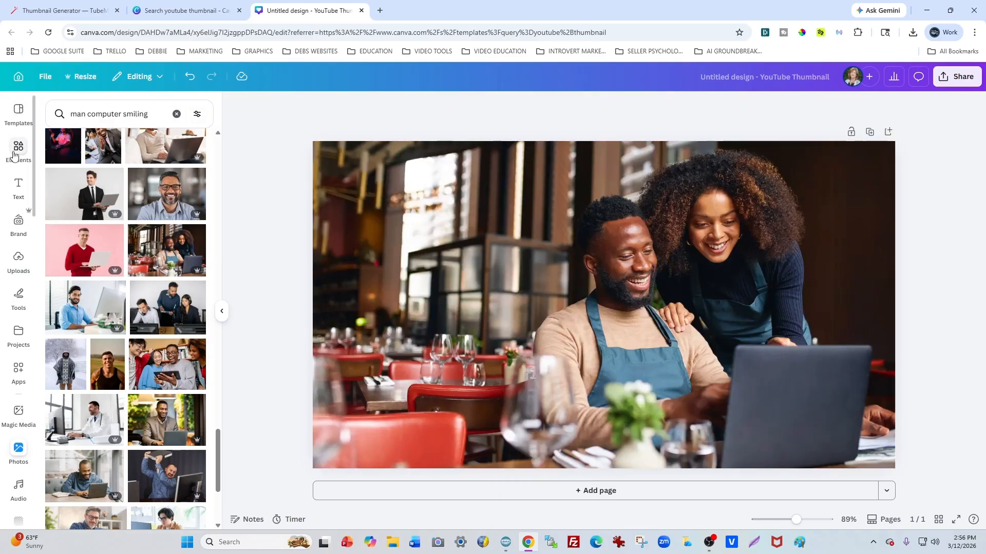
Step: Add a text box to the thumbnail that reads "CapCut"
left_click(18, 187)
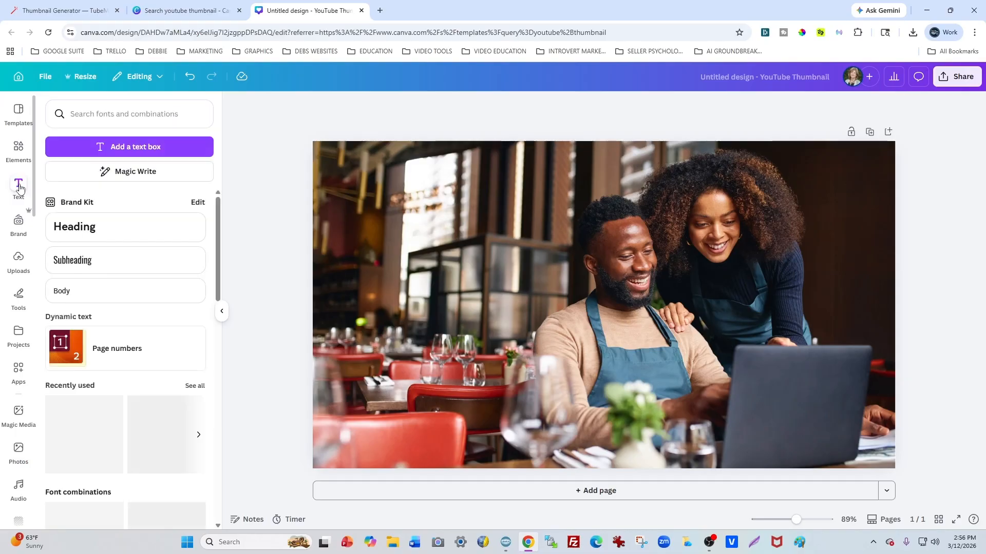
left_click(156, 149)
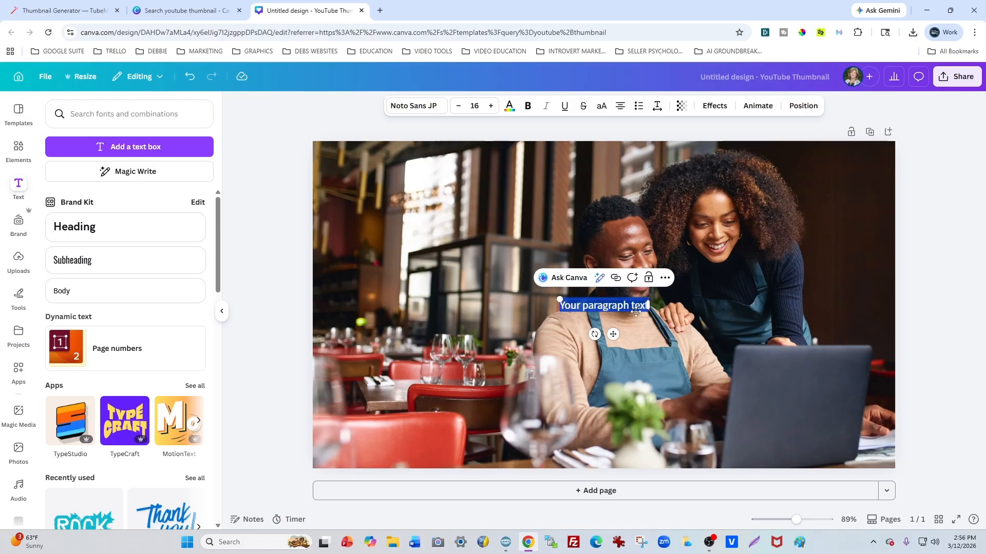
type("Cap")
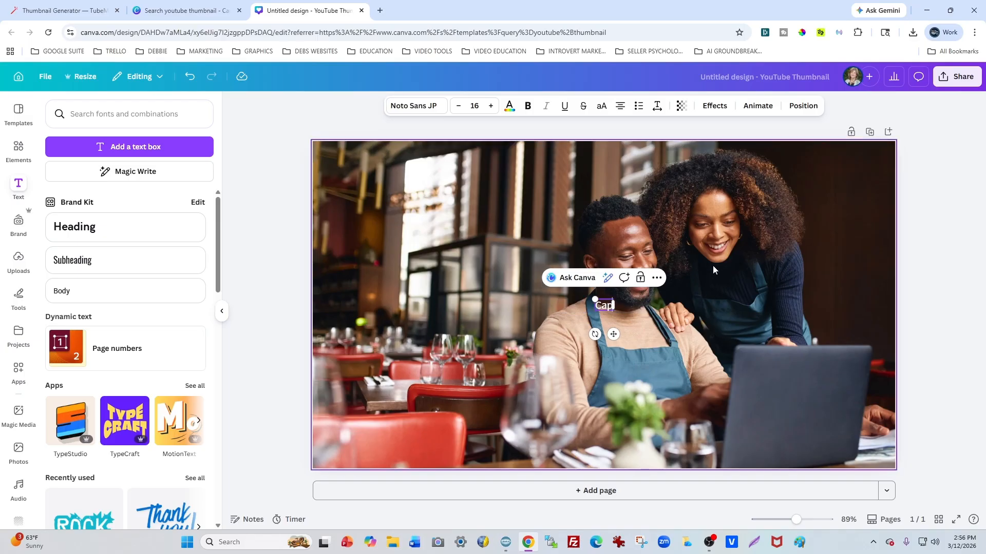
type("Cut")
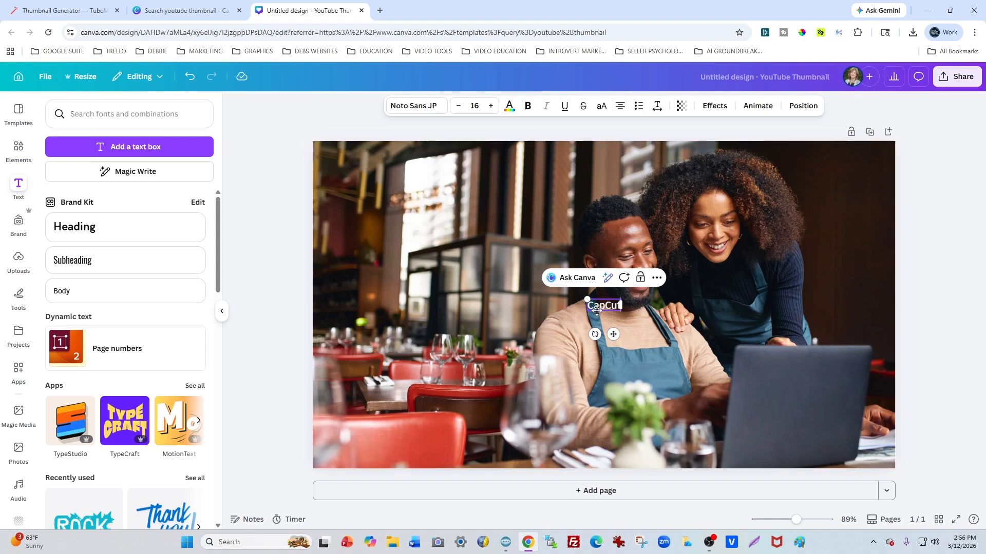
Step: Increase the font size of the "CapCut" text to 91
left_click(491, 106)
left_click(491, 107)
left_click(490, 107)
left_click(491, 107)
left_click(490, 107)
left_click(491, 106)
left_click(491, 107)
left_click(491, 107)
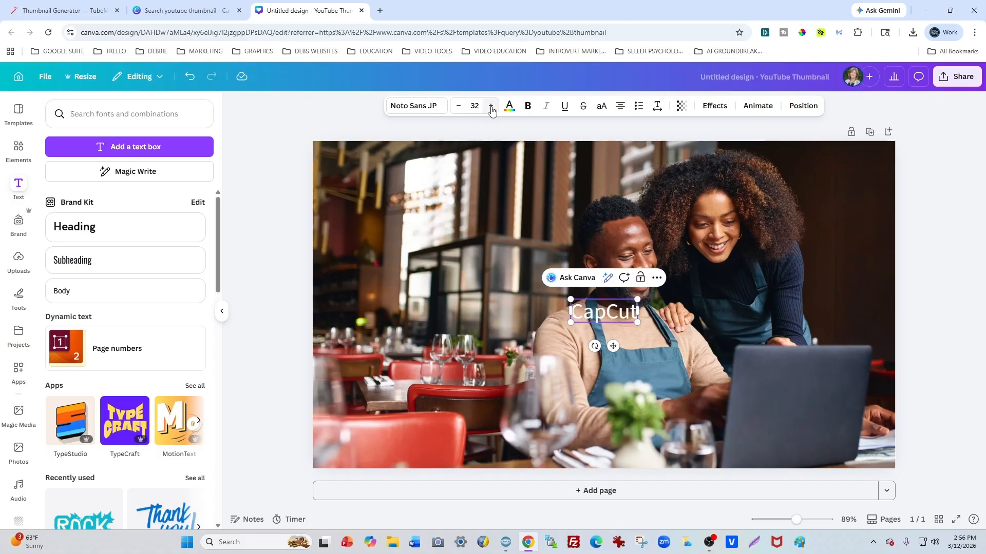
left_click(491, 107)
left_click(490, 107)
left_click(491, 107)
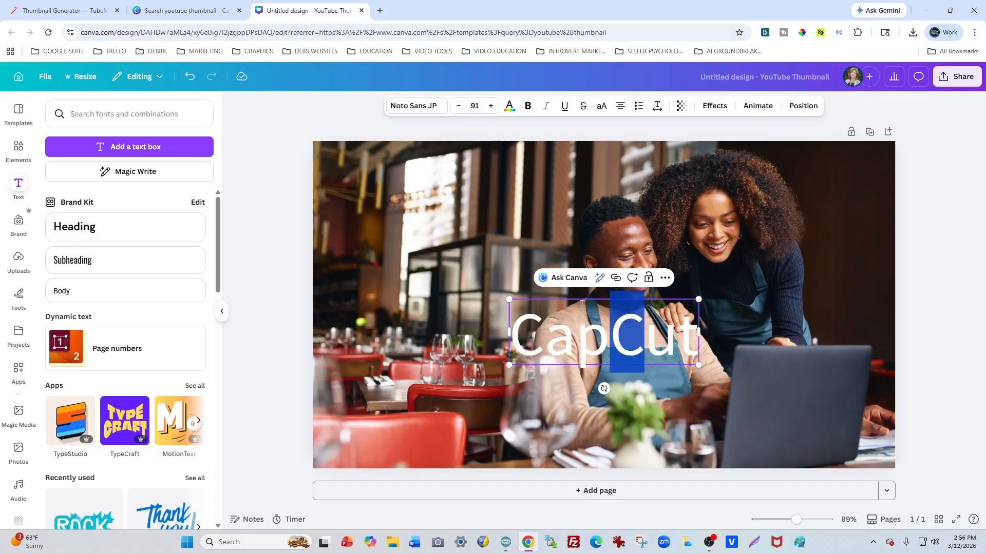
Step: Move the "CapCut" text to the upper-left area of the photo, clear of the two people
left_click(441, 307)
left_click_drag(561, 318, 429, 193)
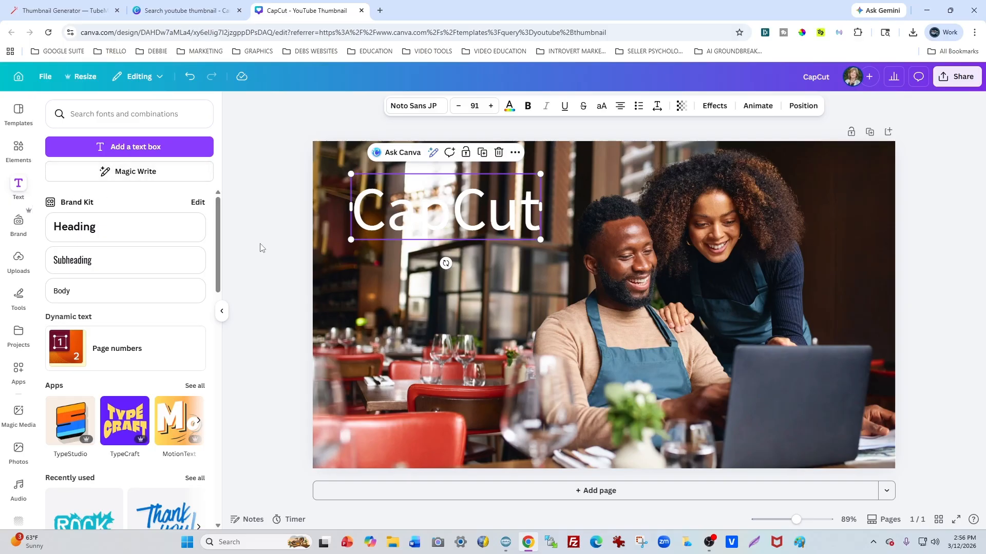
left_click(371, 254)
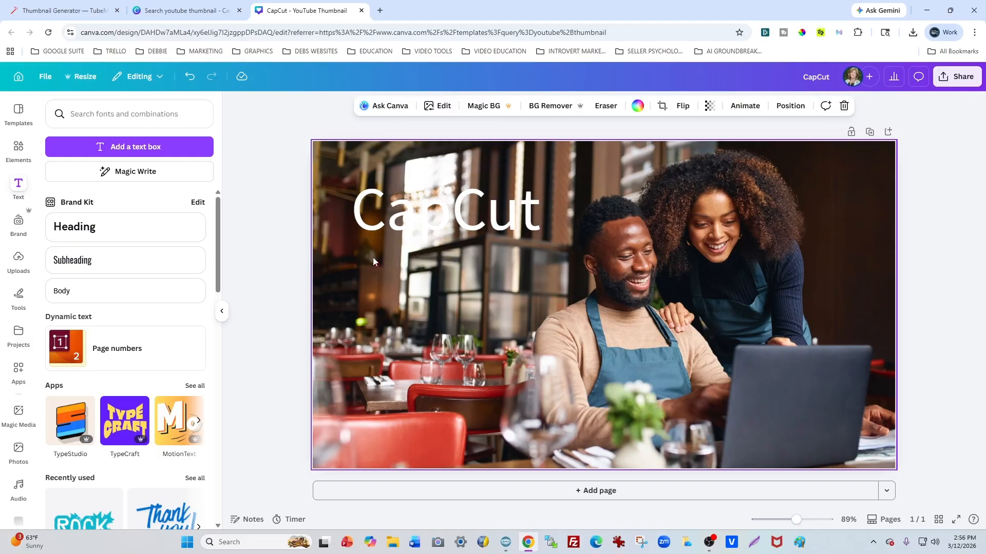
Step: Find rectangle elements and add the solid wide rectangle shape to the thumbnail
left_click(20, 153)
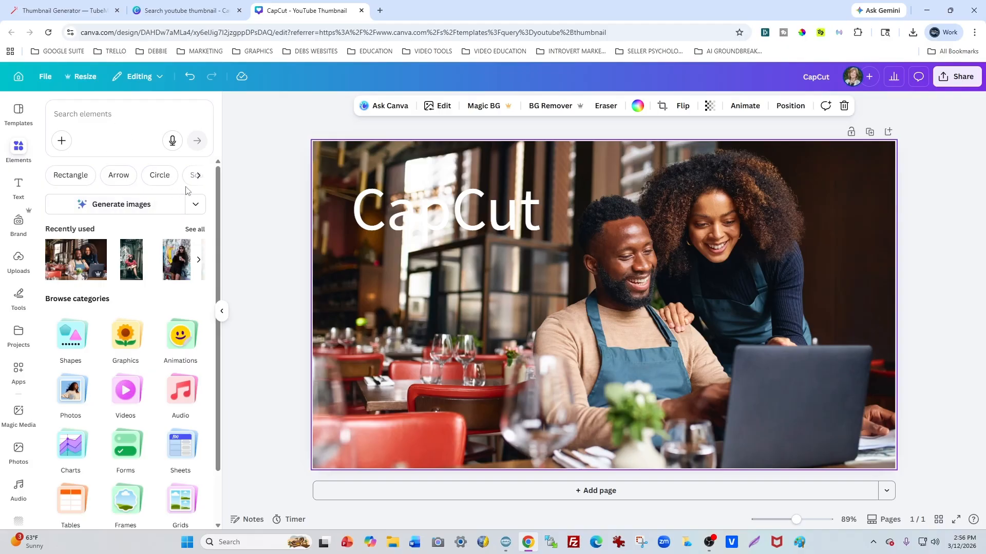
left_click(203, 181)
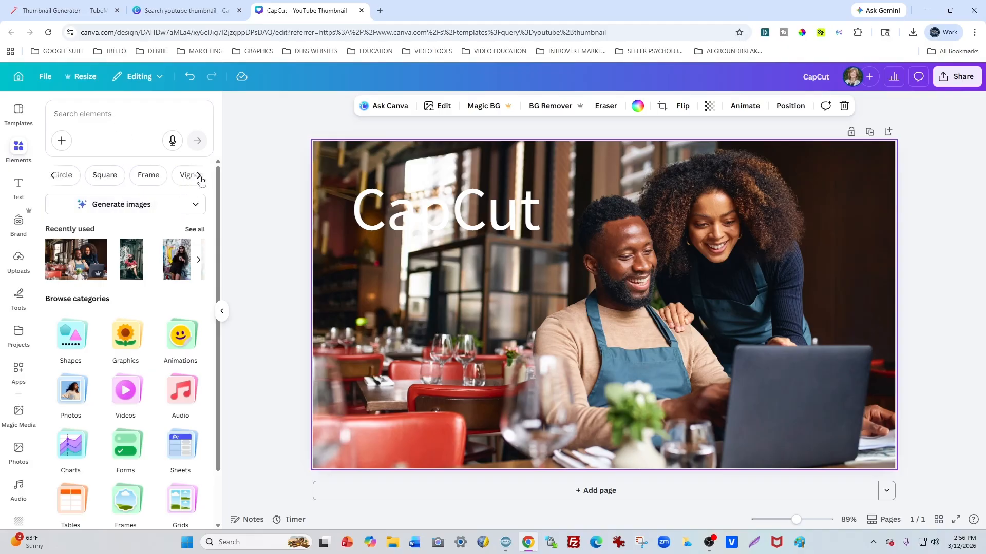
left_click(53, 177)
left_click(71, 176)
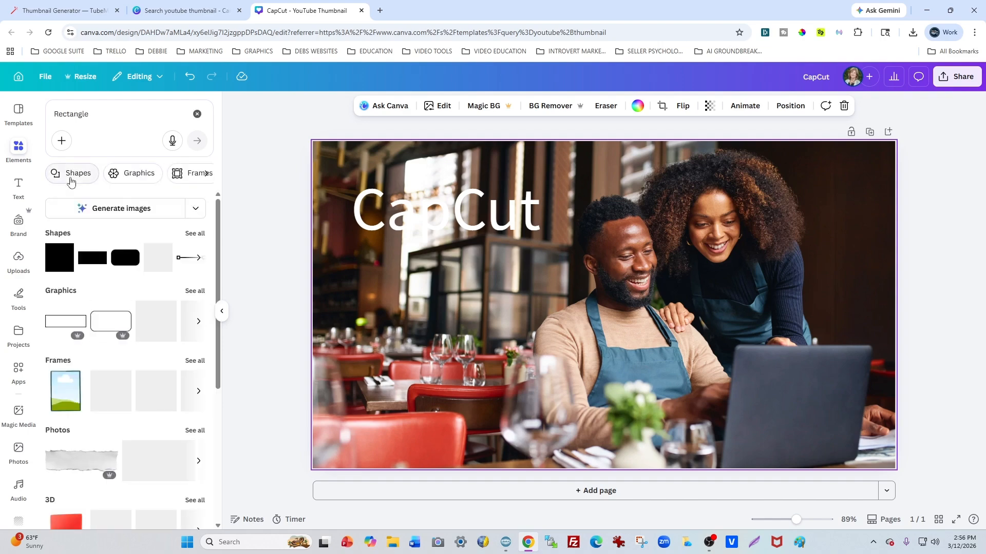
left_click(93, 263)
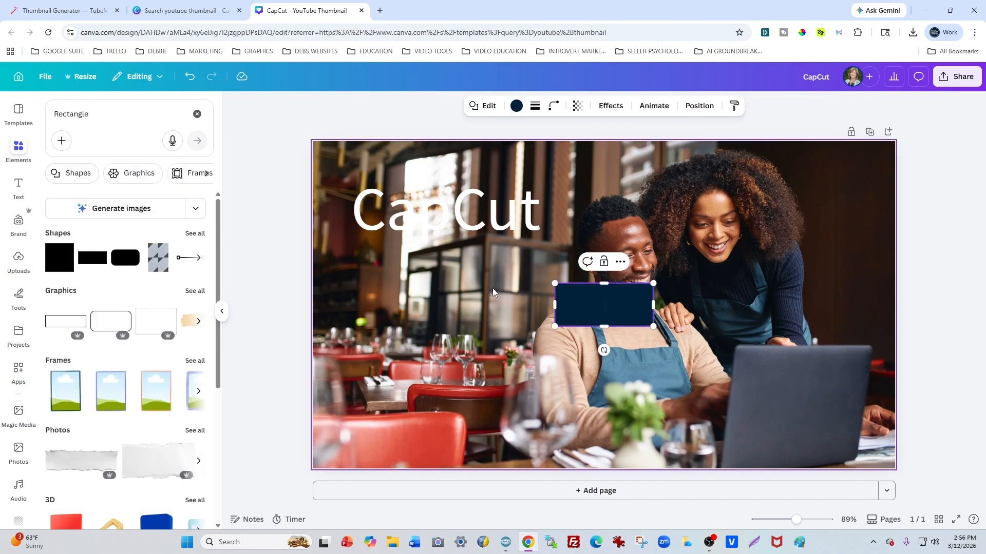
left_click(543, 336)
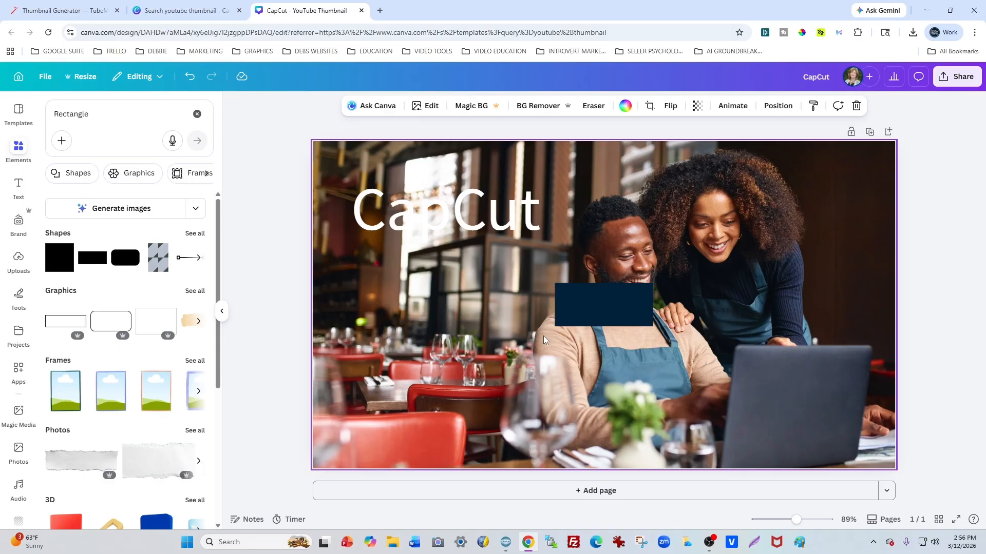
Step: Place the rectangle behind the "CapCut" text, enlarge it to about 448 × 155 px, and center the text on it
left_click(602, 307)
left_click_drag(601, 307, 382, 198)
left_click_drag(444, 224, 550, 216)
left_click(471, 172)
left_click(472, 172)
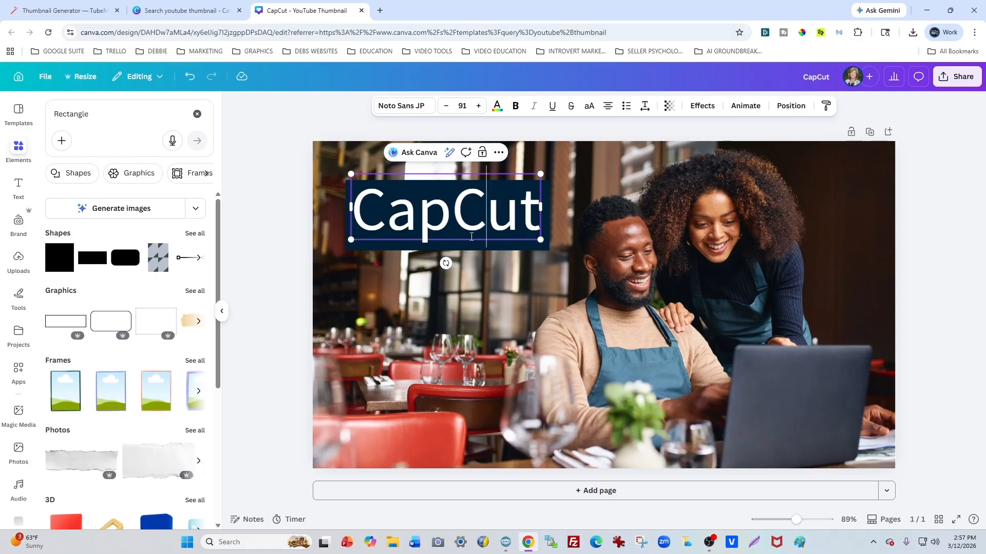
left_click(500, 258)
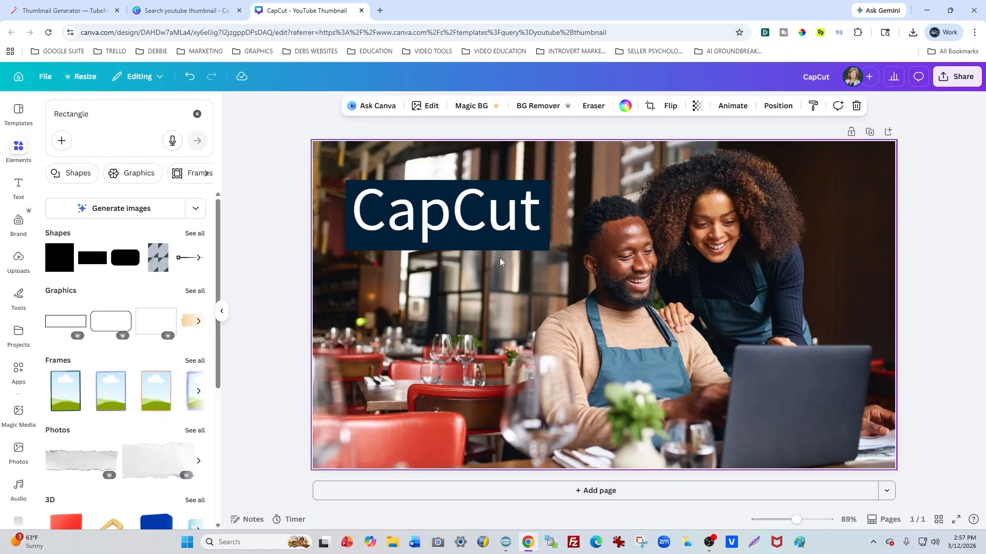
left_click(488, 215)
left_click_drag(487, 216, 481, 207)
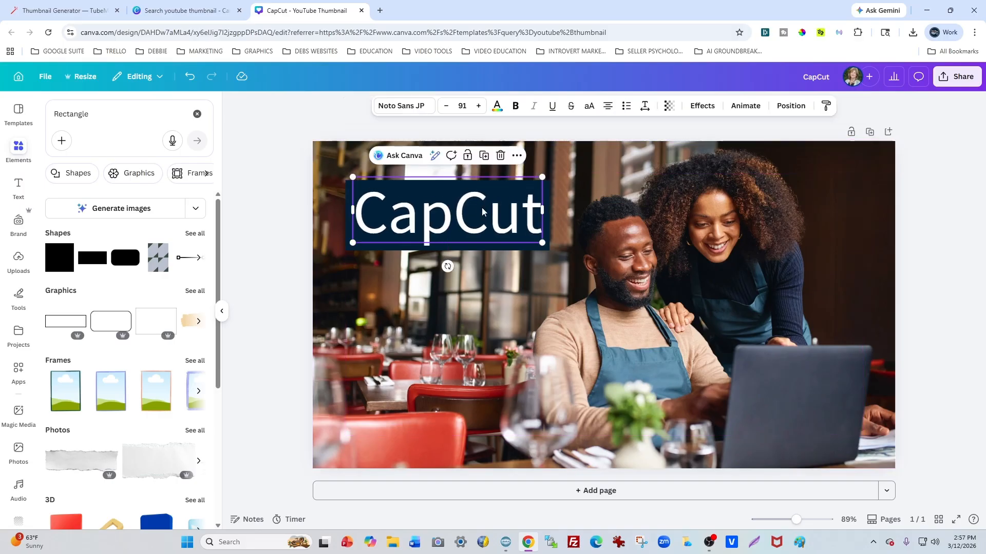
Step: Send the "CapCut" text one layer backward, and bring it forward again in front of the rectangle
left_click(791, 106)
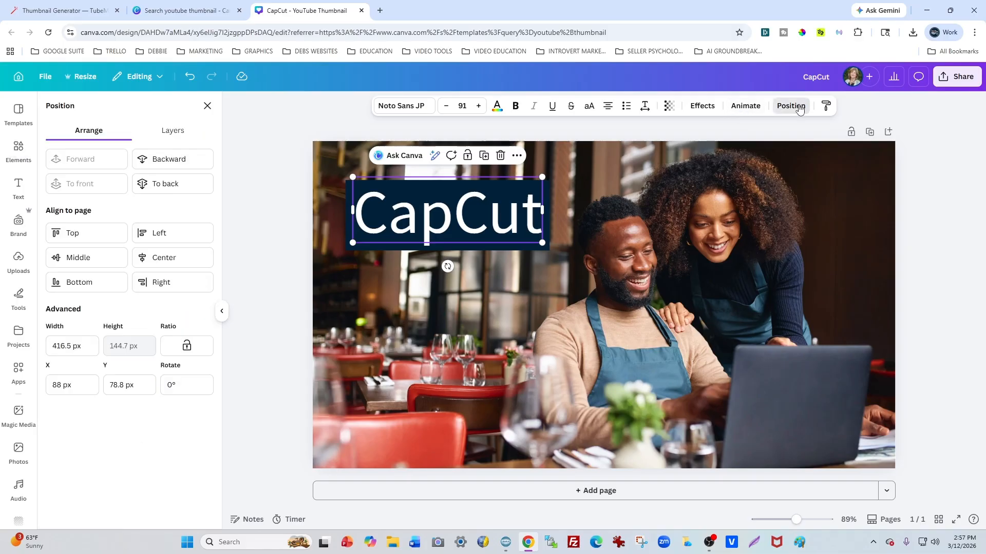
left_click(173, 158)
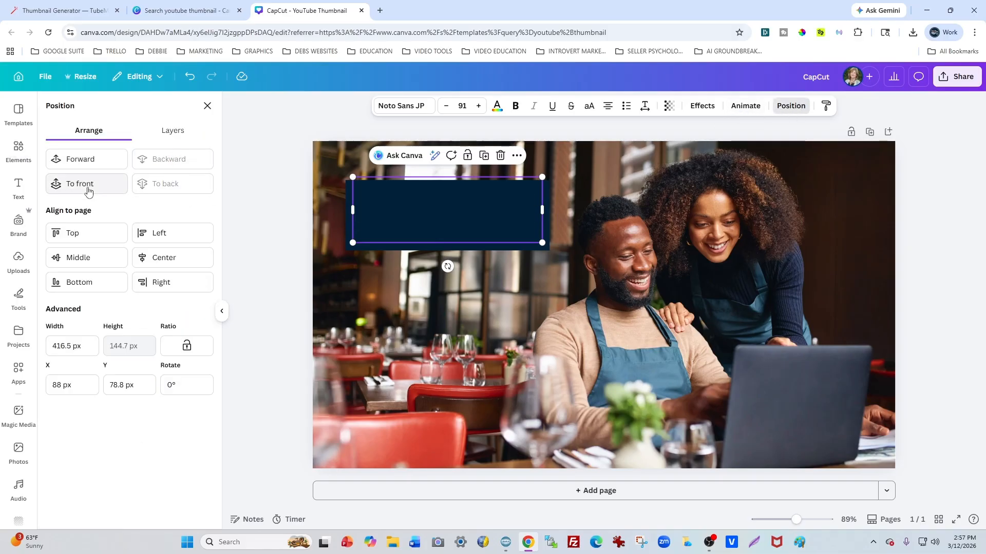
left_click(85, 159)
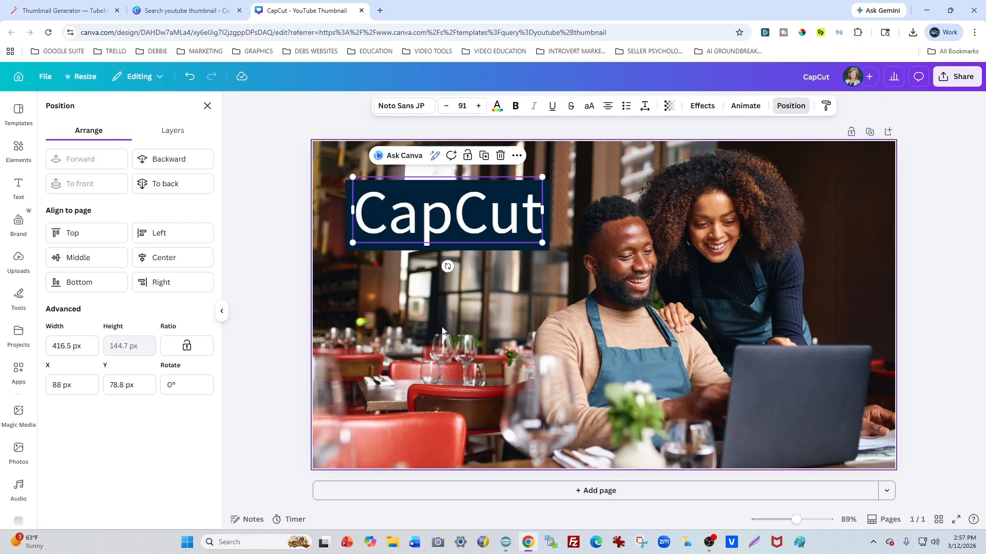
left_click(484, 267)
Step: Widen the rectangle behind "CapCut" to about 454 px and set its transparency to 78
left_click(544, 247)
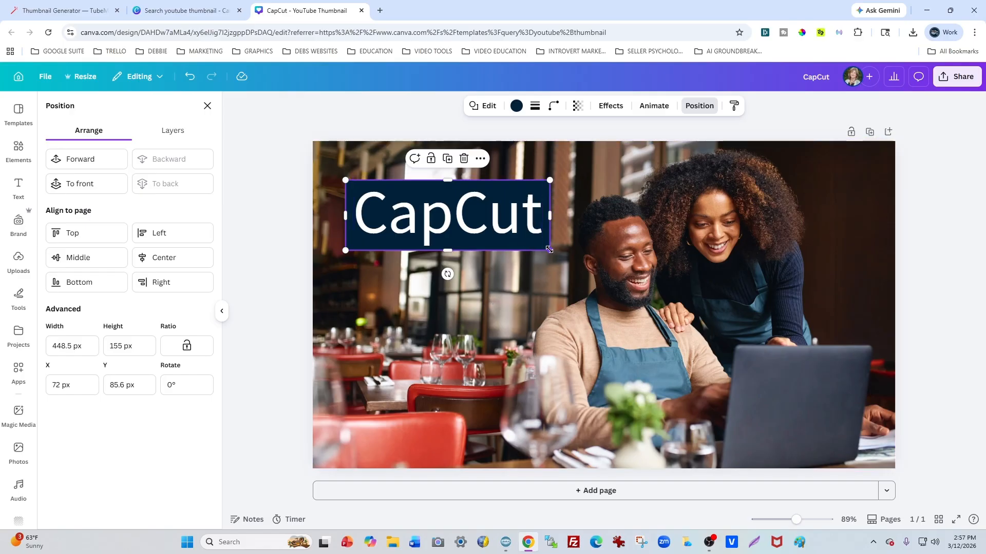
left_click_drag(553, 213, 556, 213)
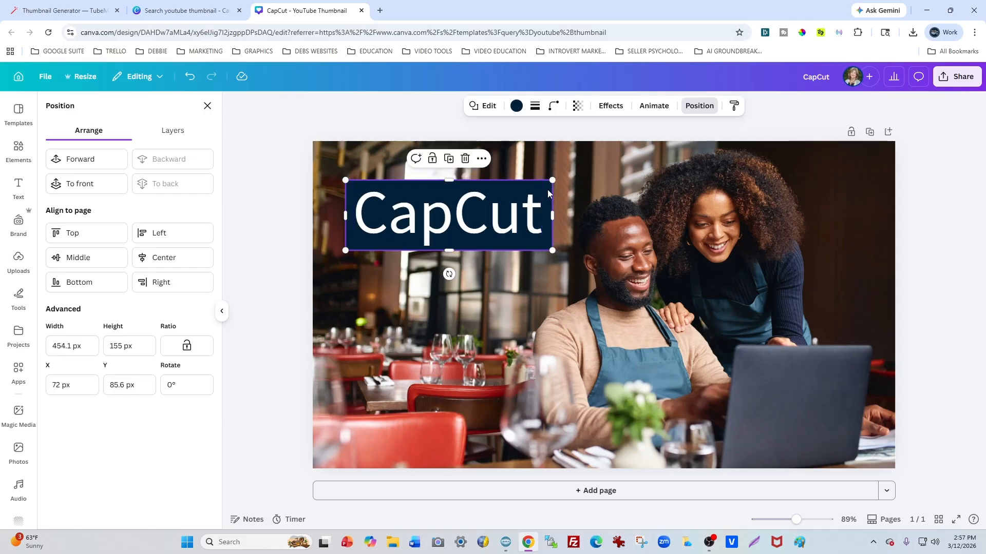
left_click(548, 190)
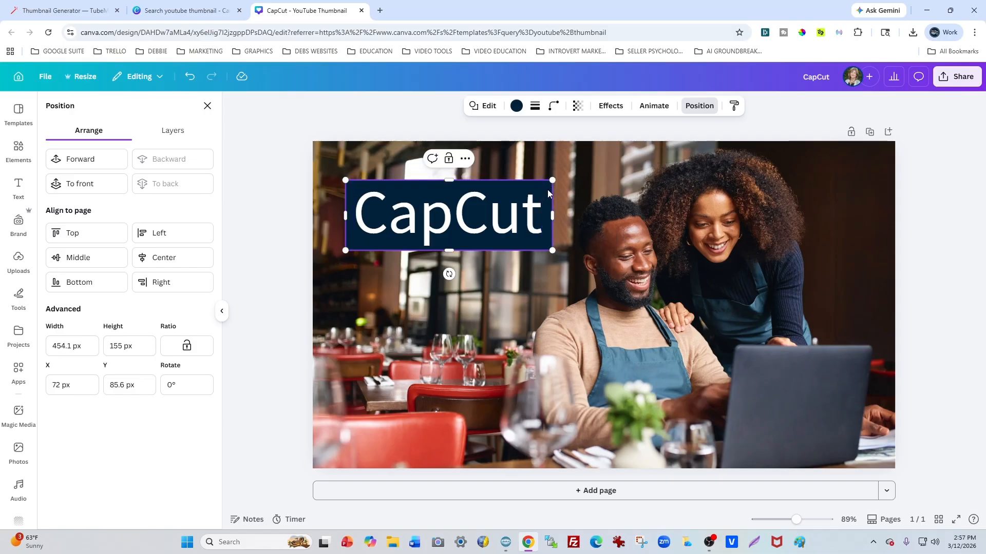
left_click(577, 108)
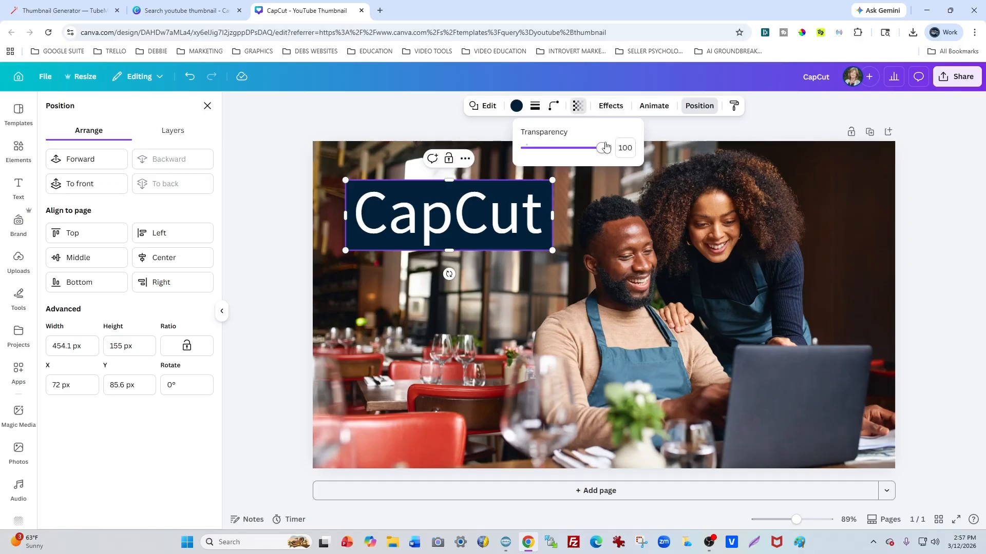
left_click_drag(606, 147, 587, 160)
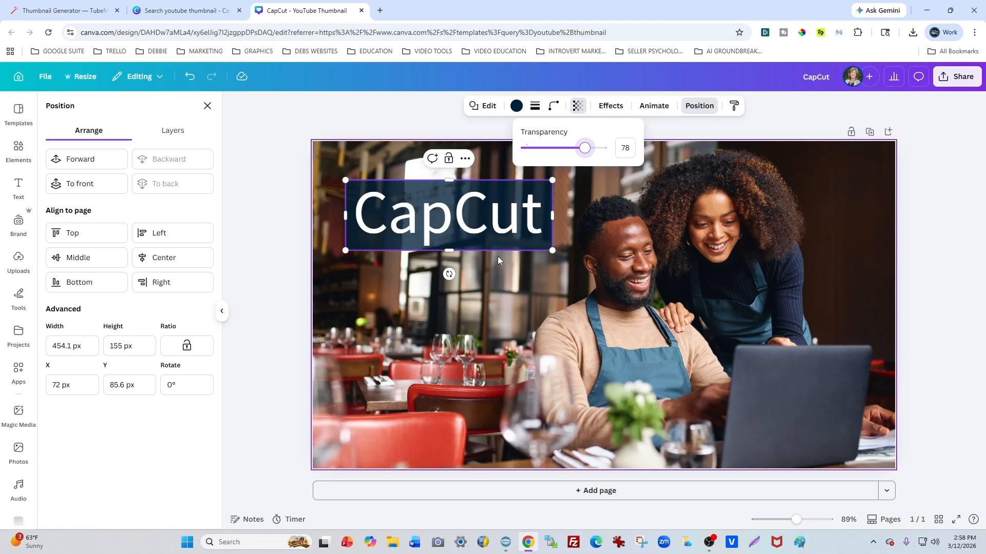
Step: Apply the Outline effect to the "CapCut" text and open the outline's color choices
left_click(467, 208)
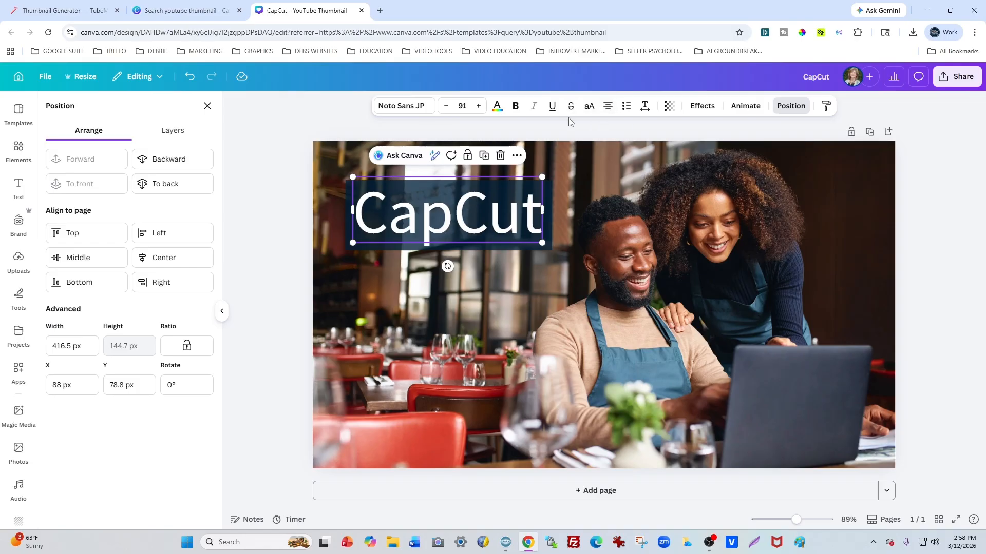
left_click(701, 105)
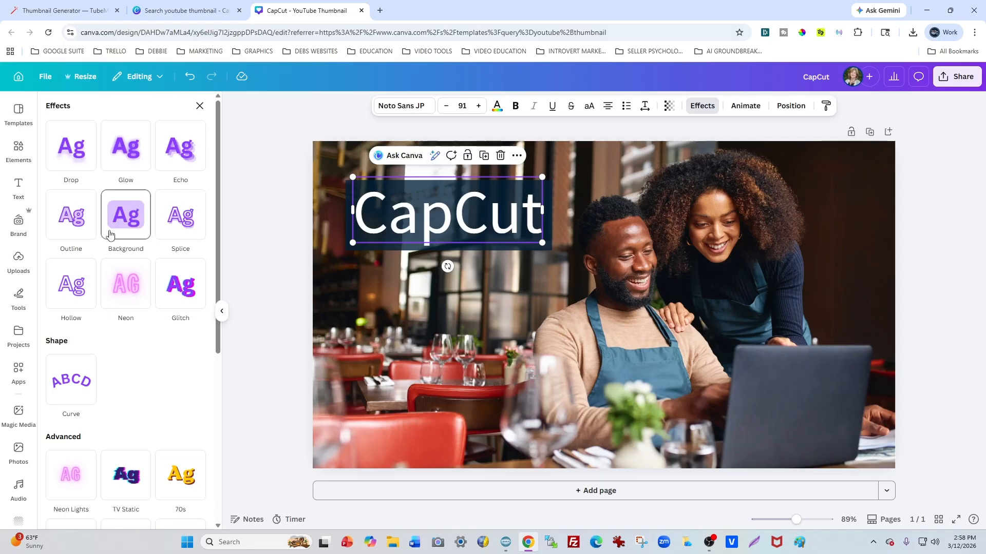
left_click(70, 222)
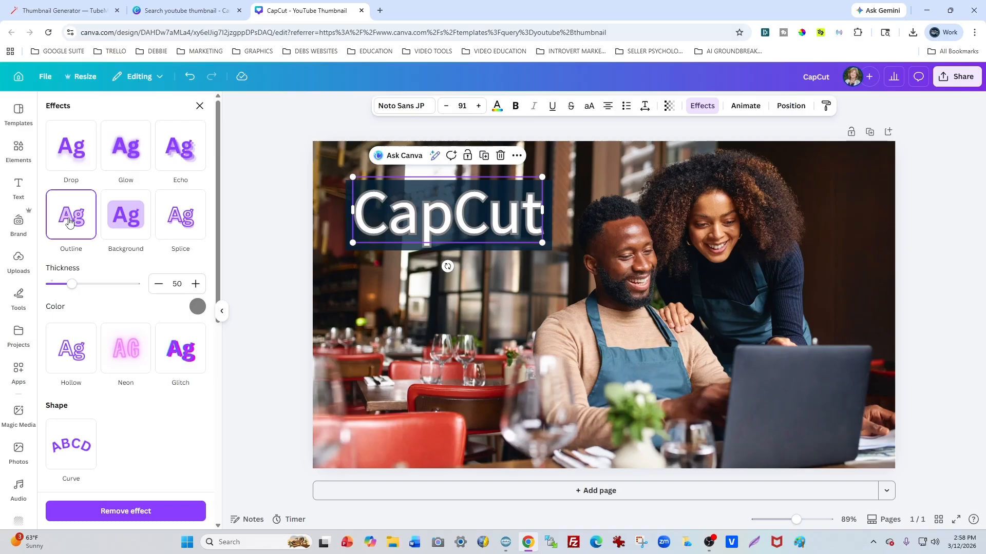
left_click(198, 306)
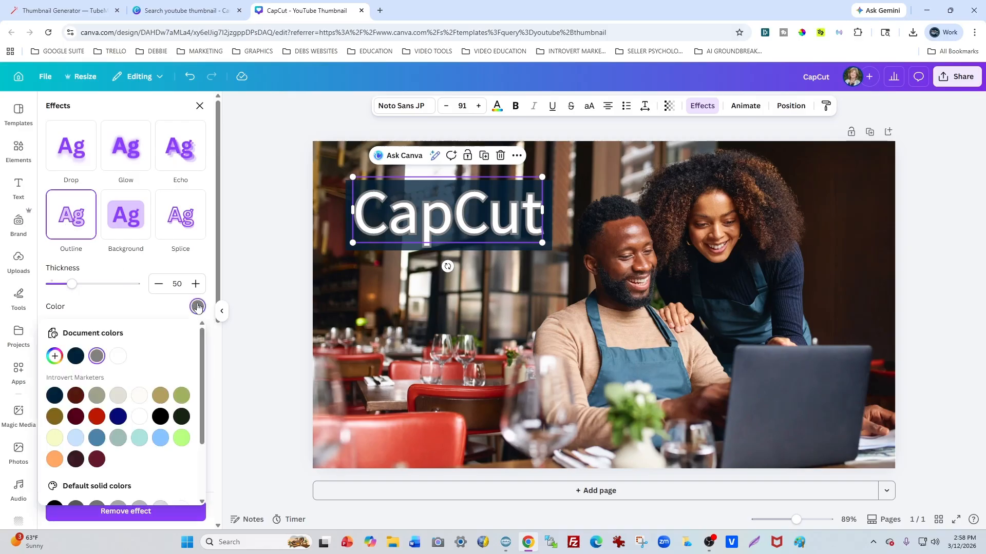
Step: Try the light green #b8ff80 and a darker default green as the "CapCut" outline color
left_click(182, 439)
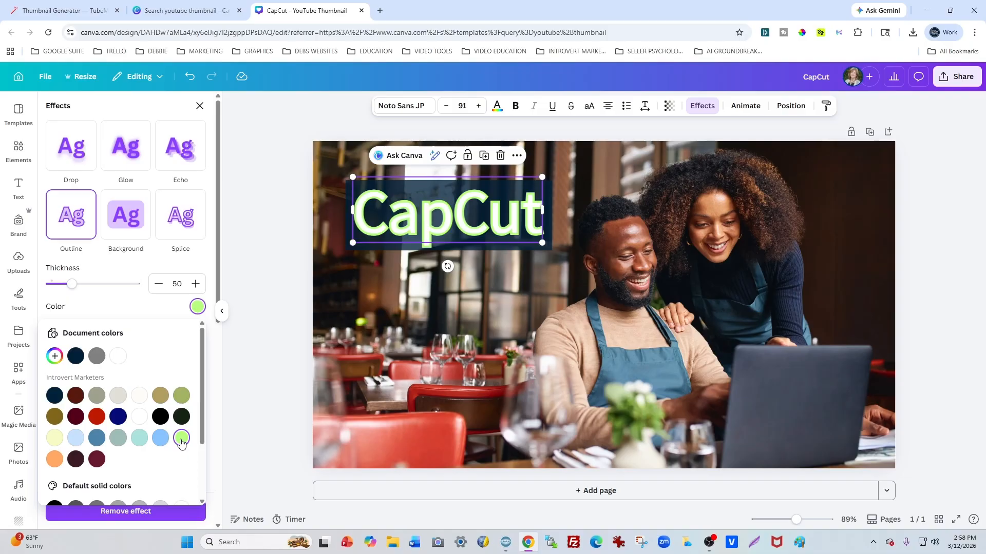
scroll(181, 444, "down", 2)
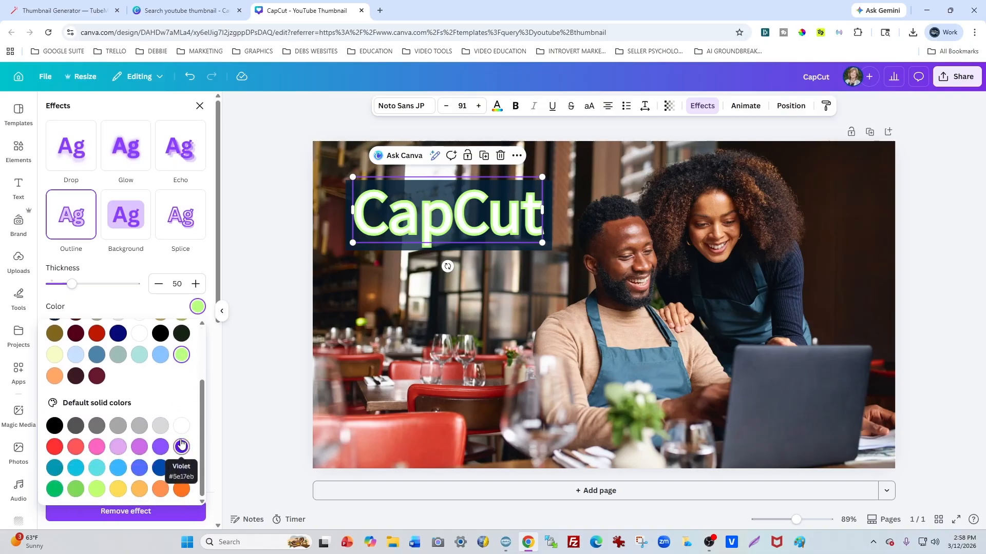
scroll(182, 445, "up", 2)
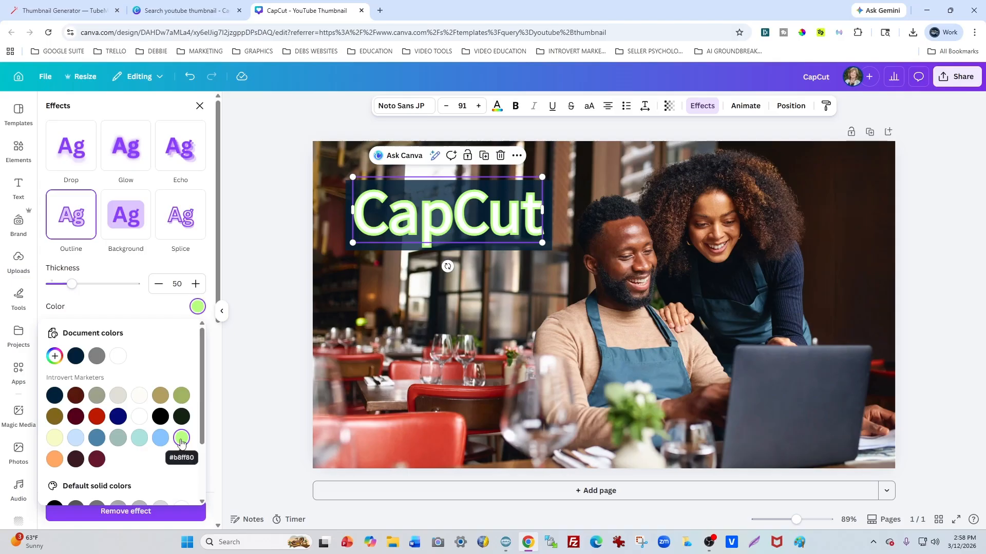
scroll(181, 443, "down", 2)
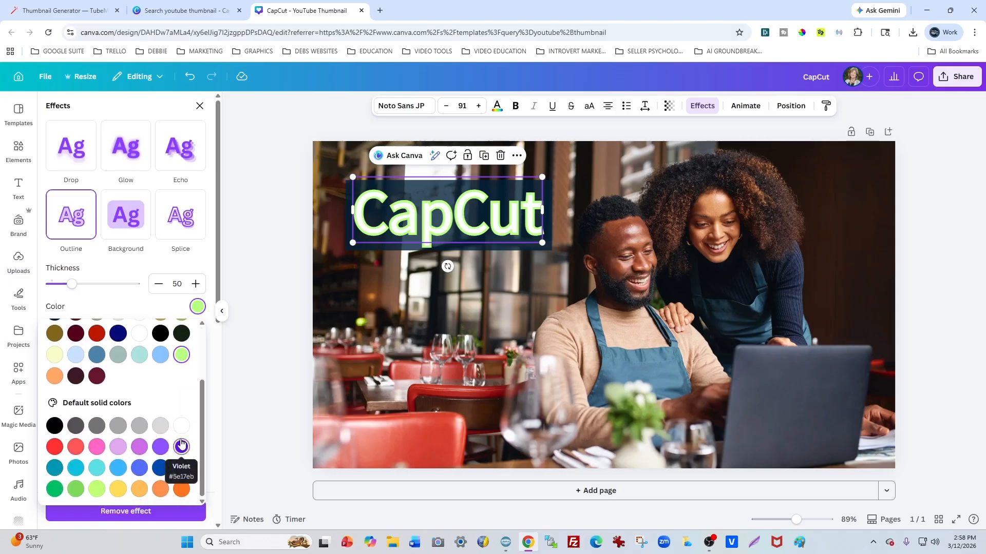
left_click(55, 490)
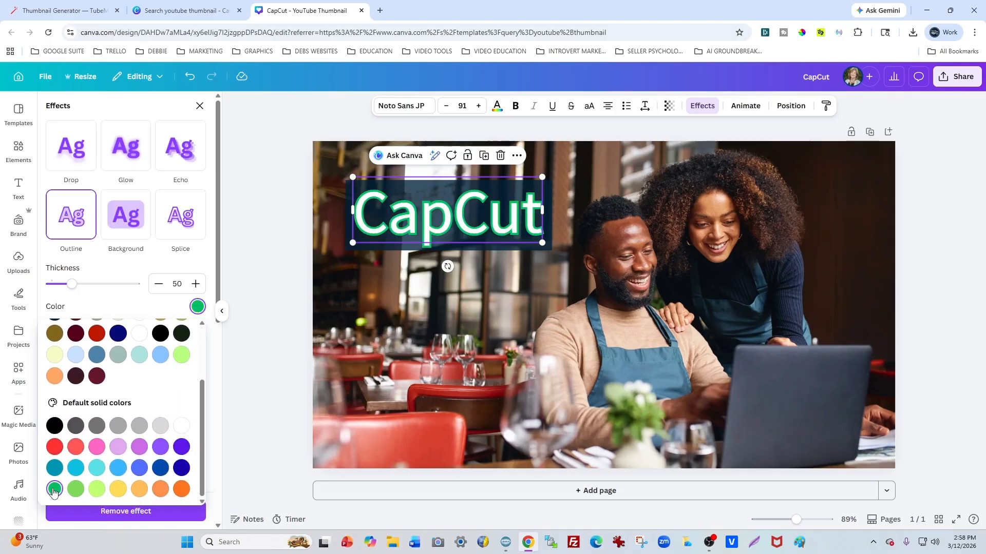
Step: Set the "CapCut" outline color to Cobalt blue (#004aad) and deselect the text
left_click(160, 469)
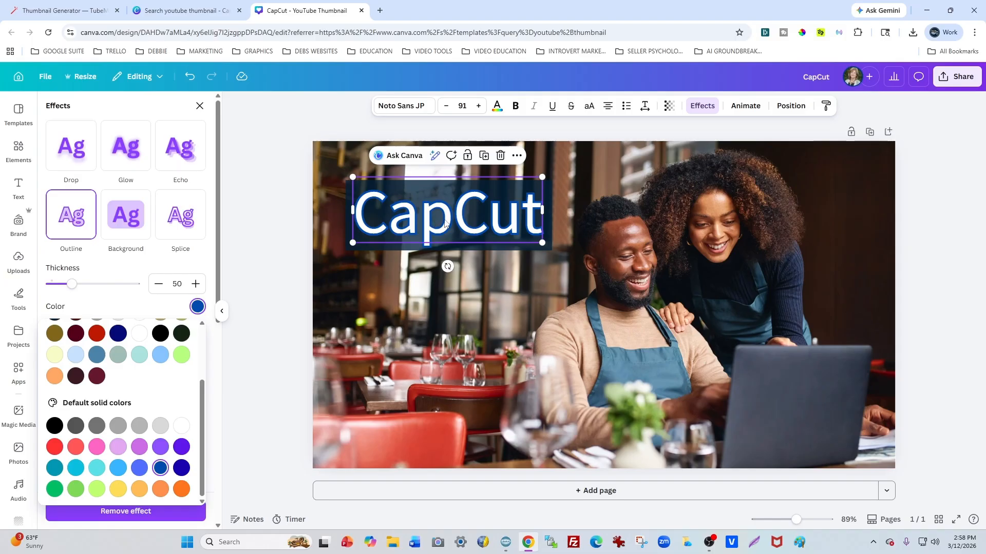
left_click(537, 249)
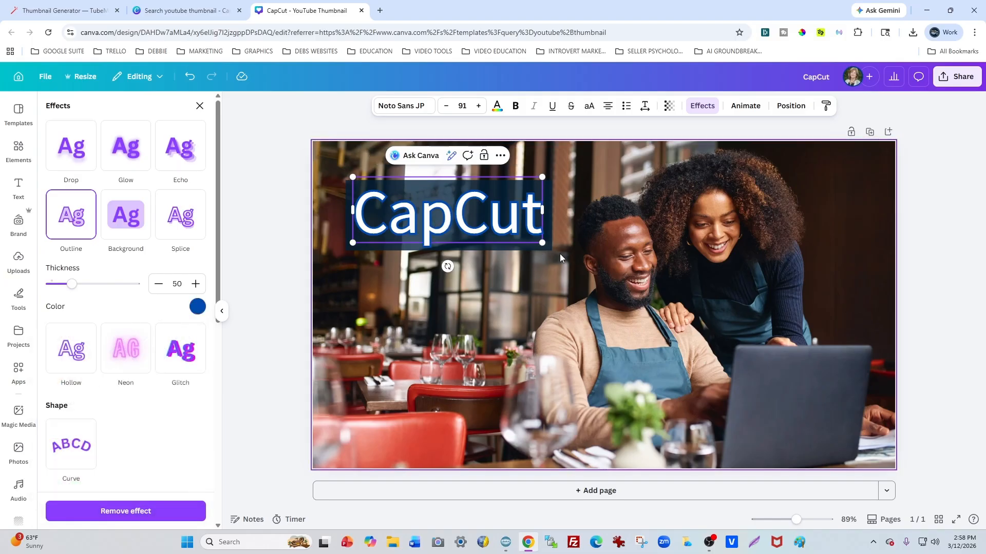
left_click(560, 253)
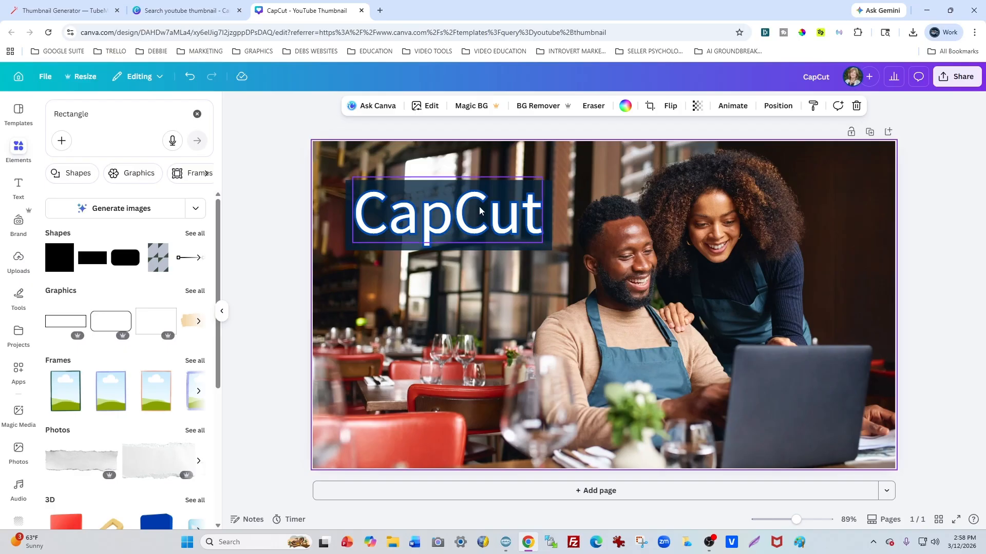
Step: Duplicate the semi-transparent rectangle behind "CapCut" and place the copy directly below the original
left_click(547, 187)
right_click(547, 188)
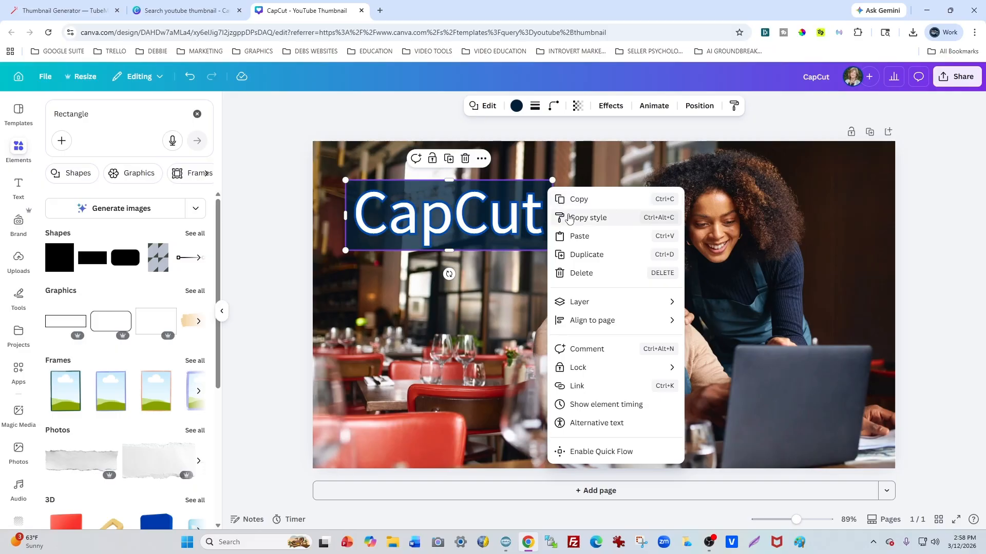
left_click(577, 254)
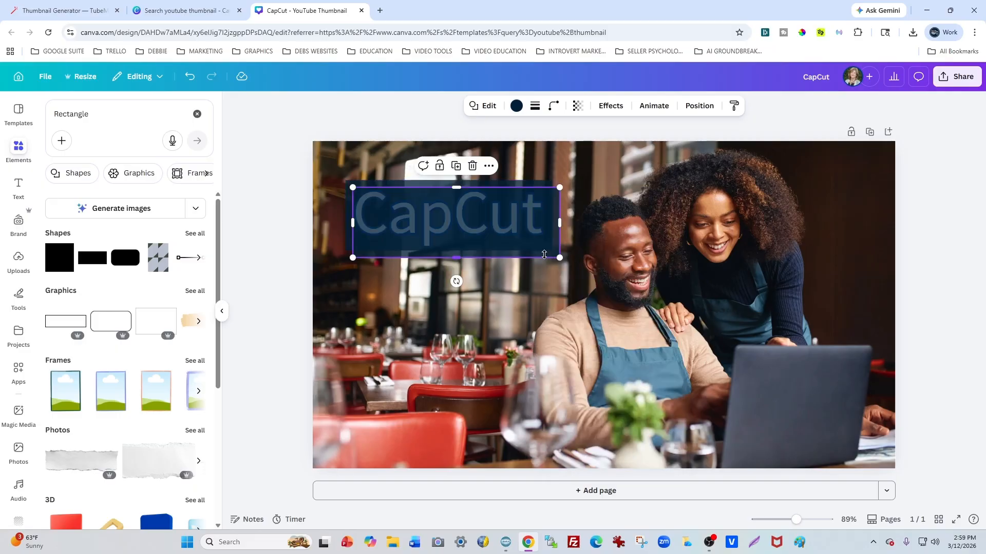
left_click_drag(543, 256, 530, 317)
left_click_drag(530, 318, 534, 318)
Step: Move the original rectangle up near the photo's top edge, aligned with the copy and separated by a small gap
left_click(440, 190)
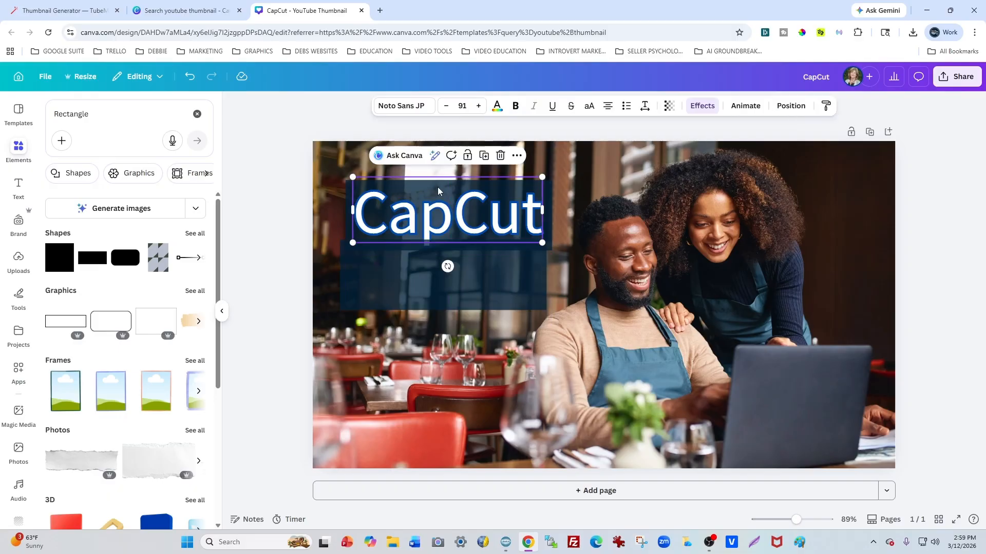
left_click(441, 189)
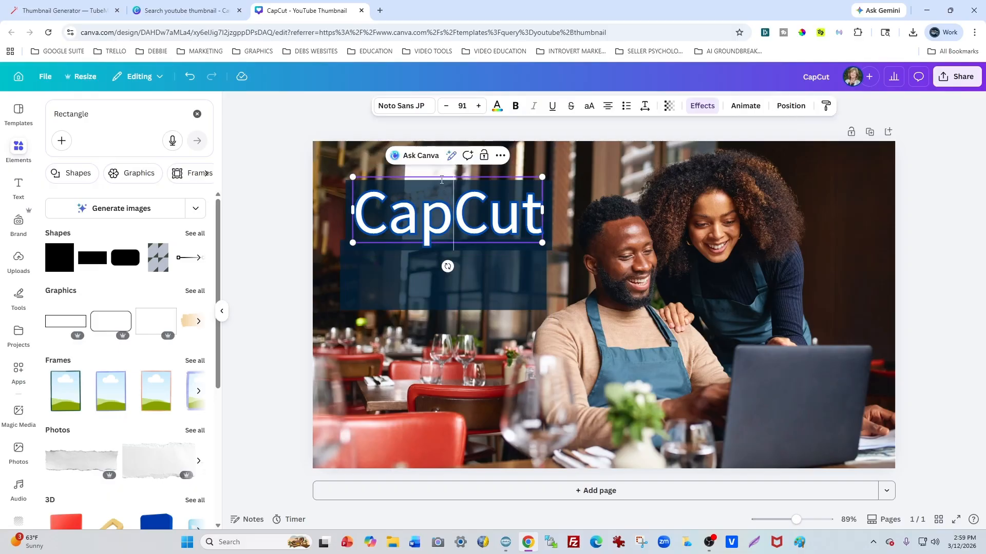
left_click(554, 174)
left_click(548, 190)
left_click_drag(548, 190, 541, 161)
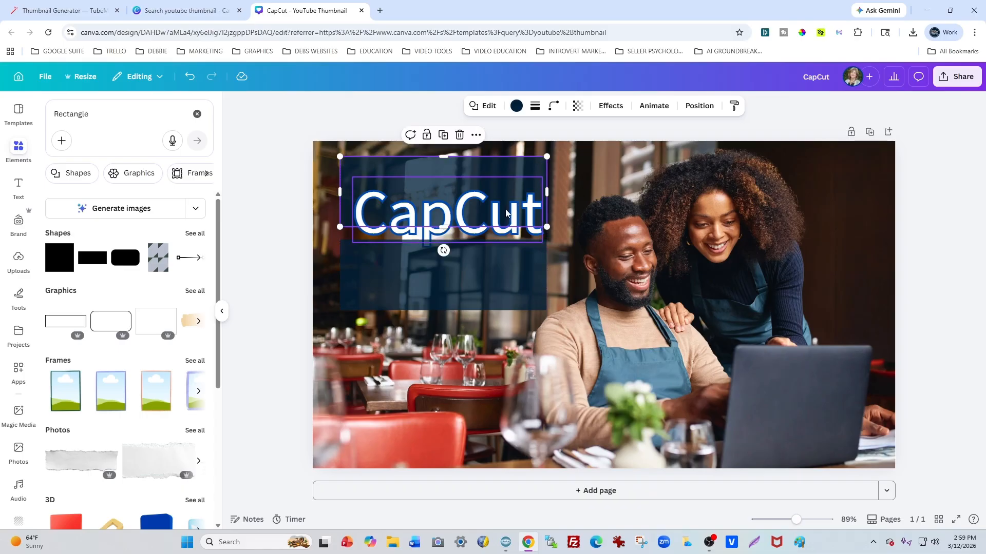
Step: Move the "CapCut" text up so it sits centered on the upper rectangle
left_click(432, 233)
left_click(439, 214)
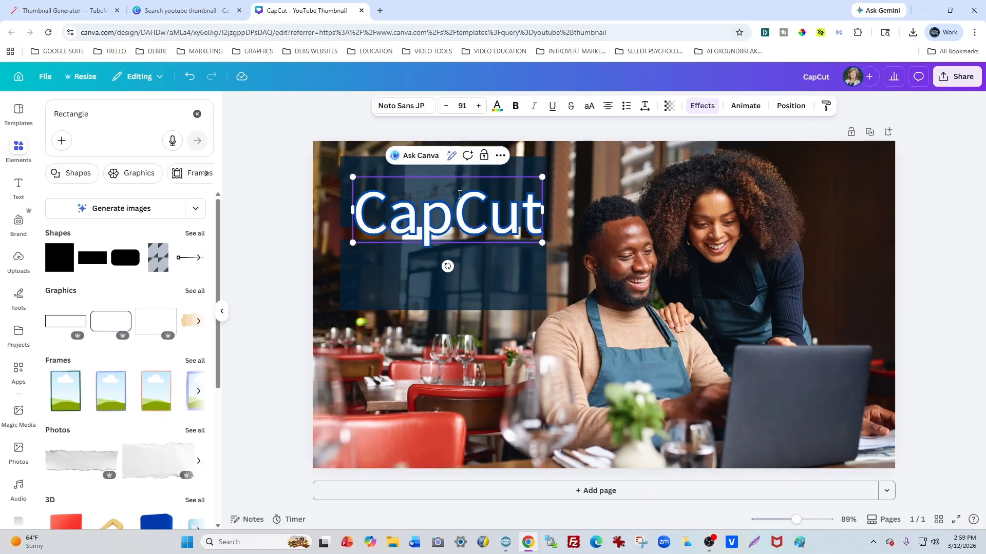
left_click(588, 179)
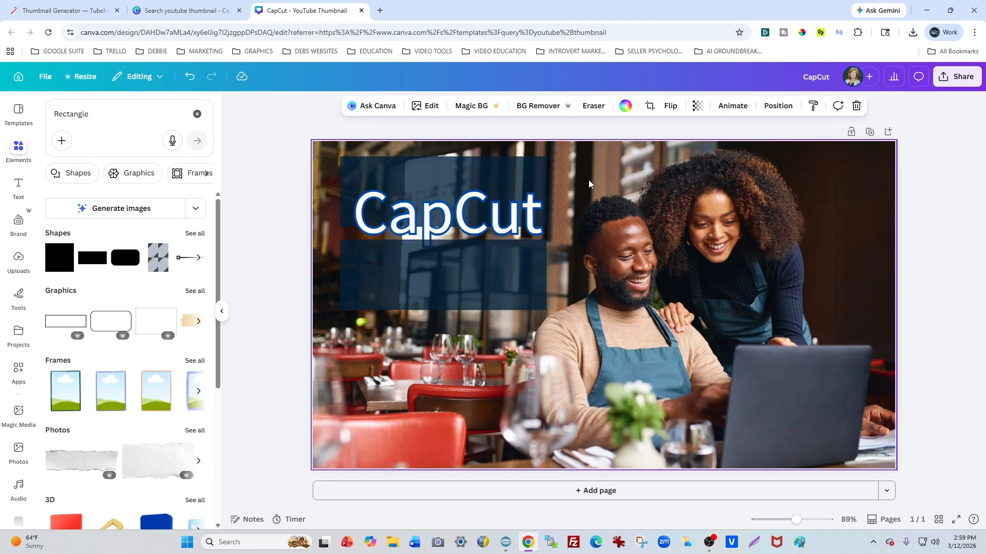
left_click(503, 218)
left_click_drag(503, 219, 498, 189)
Step: Duplicate the "CapCut" text, place the copy on the lower rectangle, and change its wording to "Editor"
right_click(495, 192)
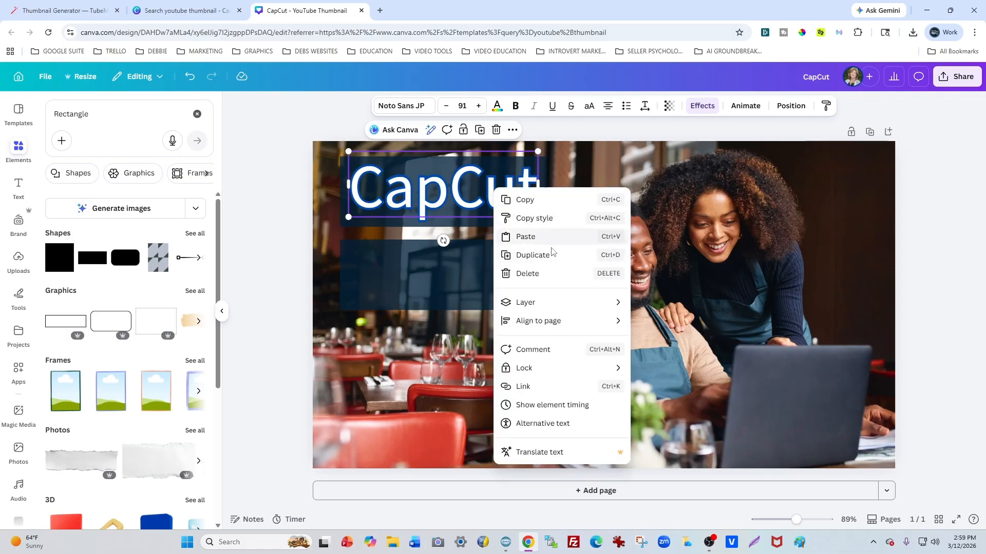
left_click(536, 255)
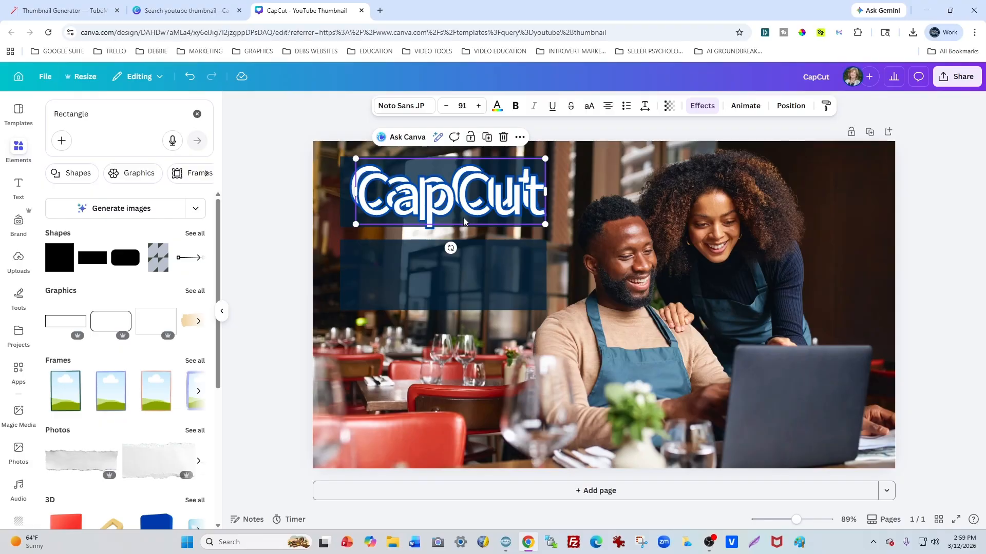
left_click_drag(466, 224, 460, 293)
double_click(536, 268)
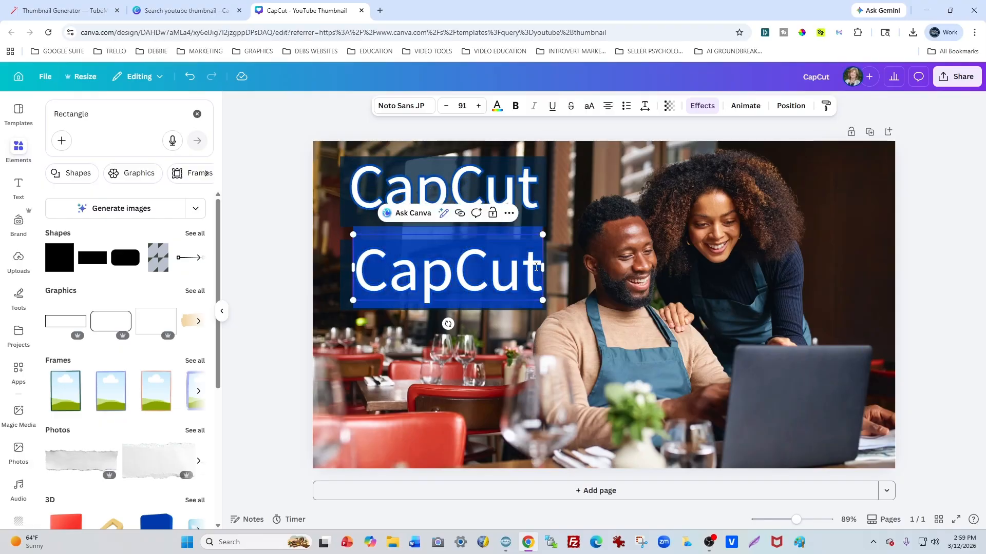
type("Editor")
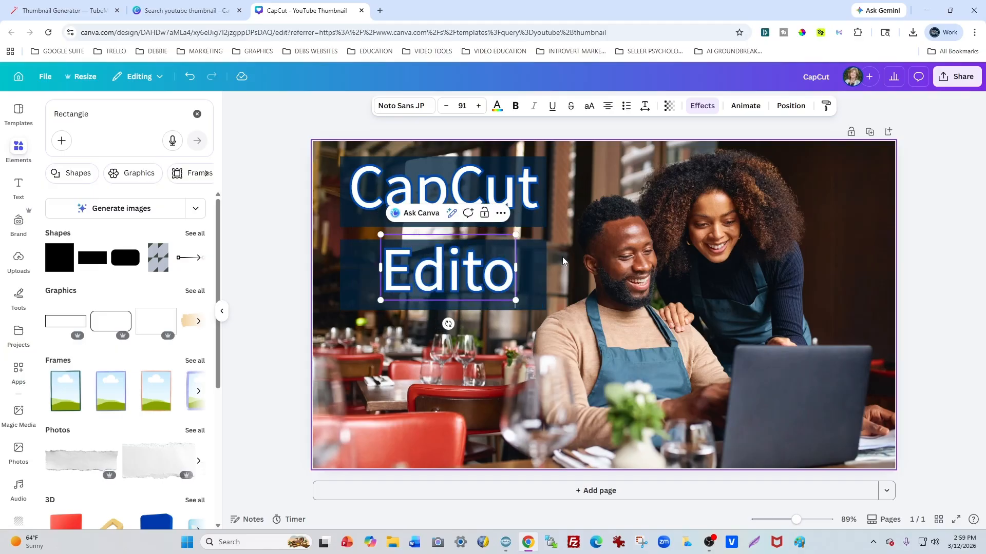
Step: Narrow the lower rectangle from both sides so it fits closely around the "Editor" text
left_click(543, 285)
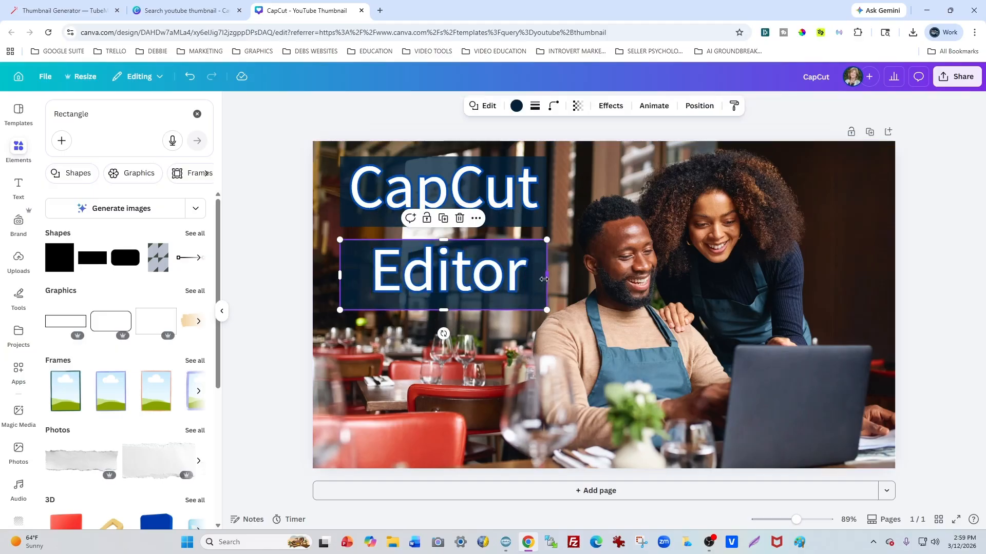
left_click_drag(546, 276, 538, 276)
left_click_drag(338, 277, 360, 278)
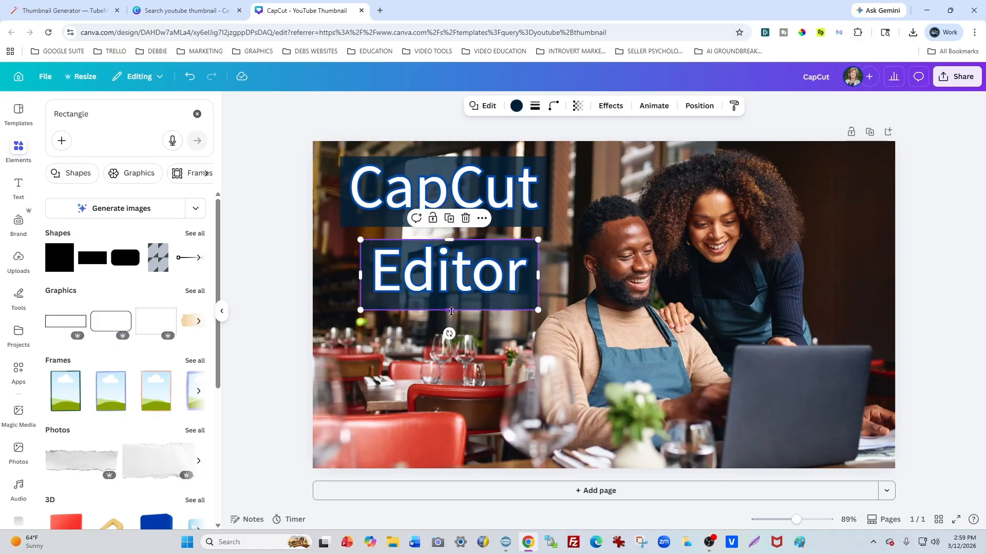
Step: Shorten the lower rectangle from its bottom edge so it fits closely around the "Editor" text
left_click_drag(452, 311, 453, 301)
left_click(924, 220)
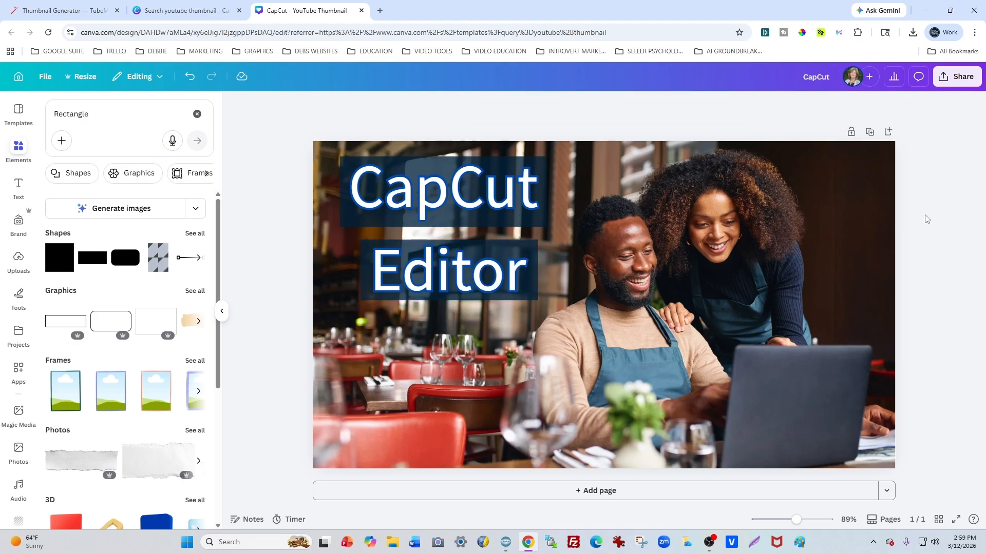
Step: Download the thumbnail design as a PNG file at size 1 (1,280 × 720 px)
left_click(957, 76)
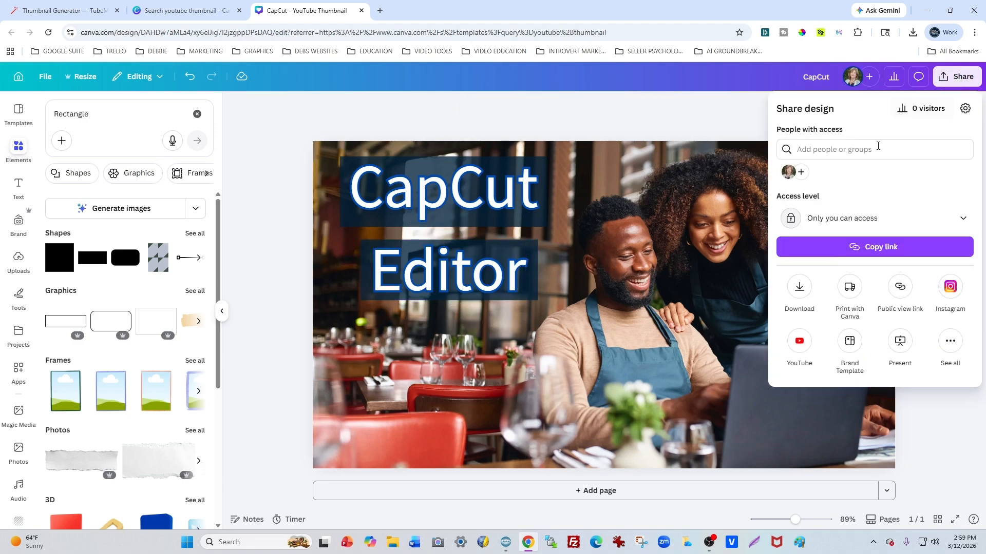
left_click(799, 289)
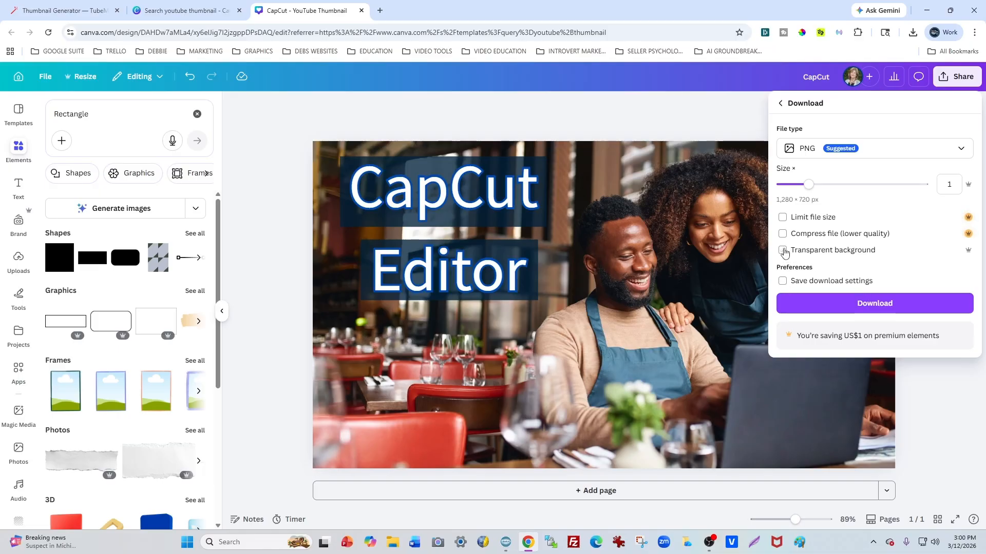
left_click(875, 303)
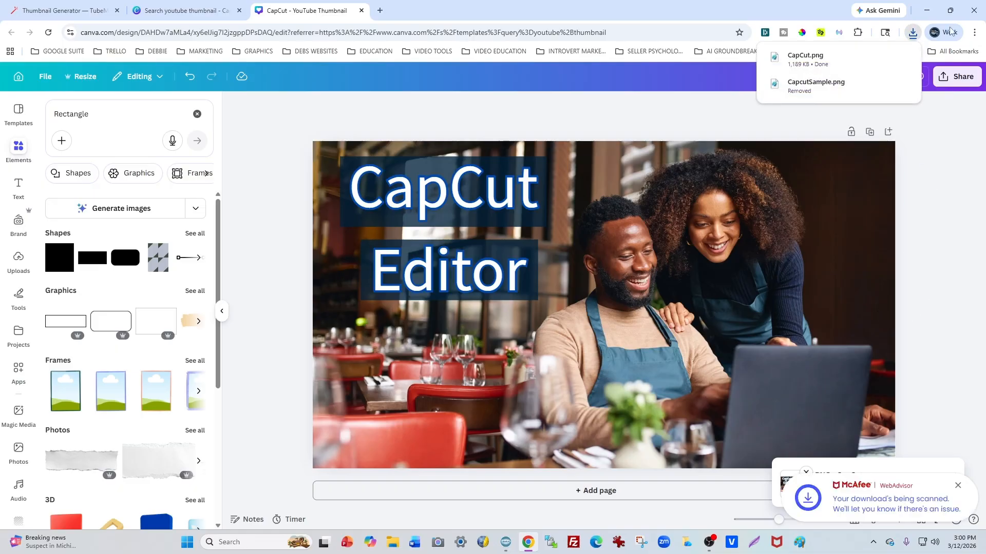
Step: Leave the browser for the downloaded CapCut image in Paint and trim the thin borders off its edges
left_click(927, 10)
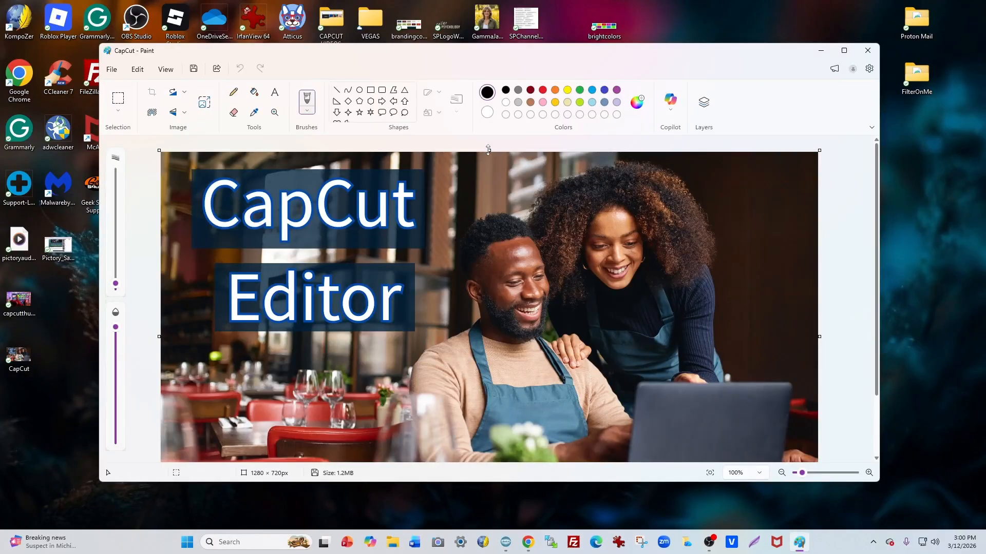
key("ctrl+a")
key("ctrl+shift+x")
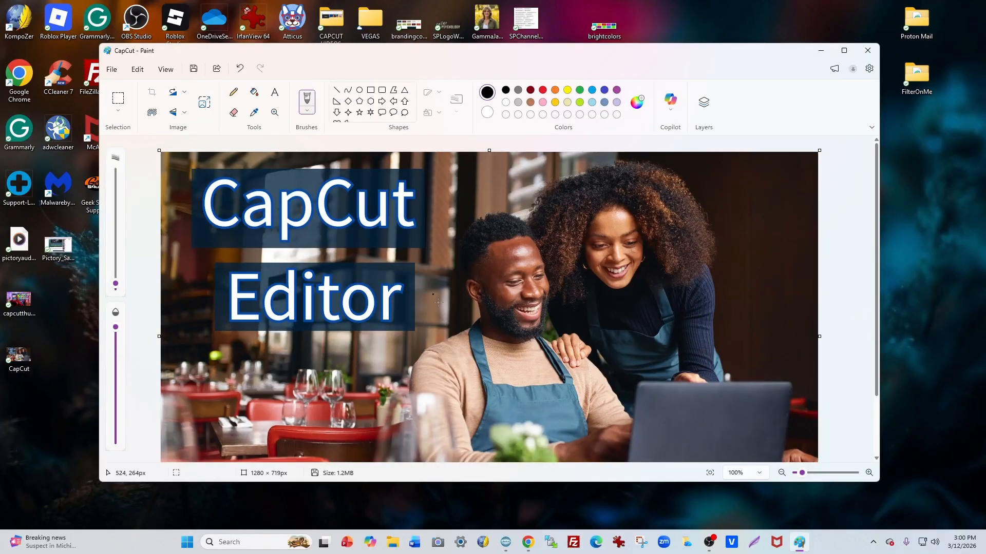
scroll(827, 302, "down", 2)
left_click_drag(820, 287, 819, 287)
scroll(202, 266, "down", 1)
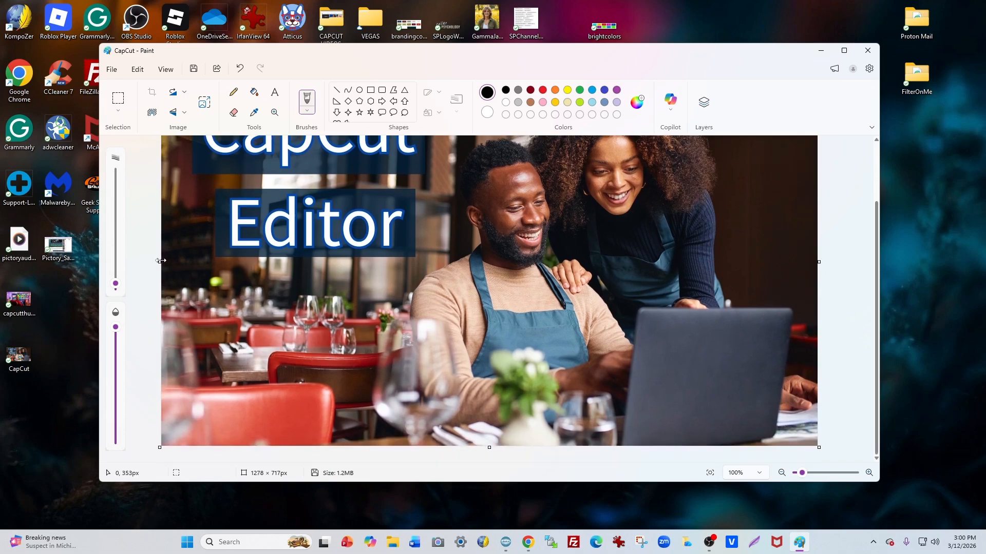
key("ctrl+a")
left_click_drag(161, 262, 164, 261)
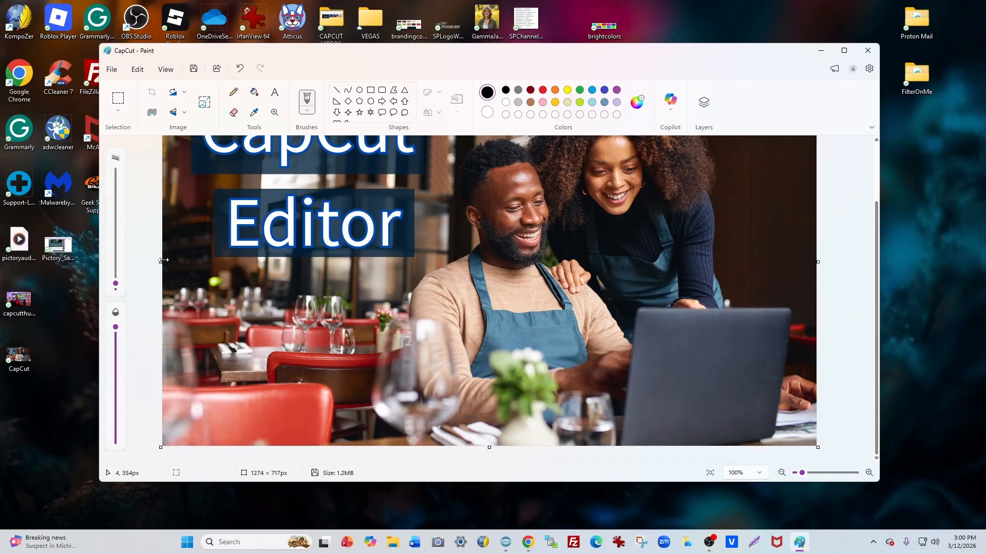
Step: Resize the trimmed image to 1280 pixels wide with its proportions locked
left_click(204, 102)
left_click(496, 216)
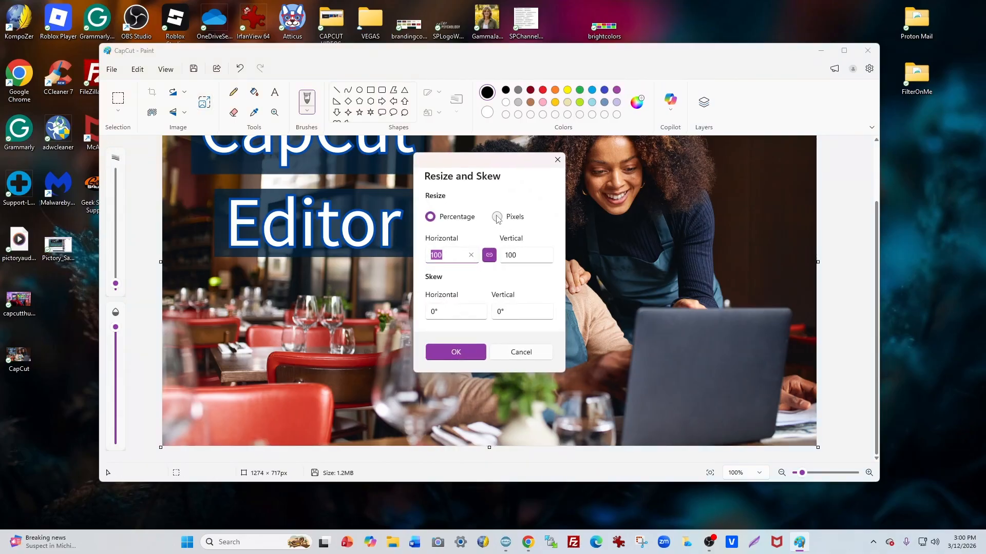
double_click(460, 250)
type("1280")
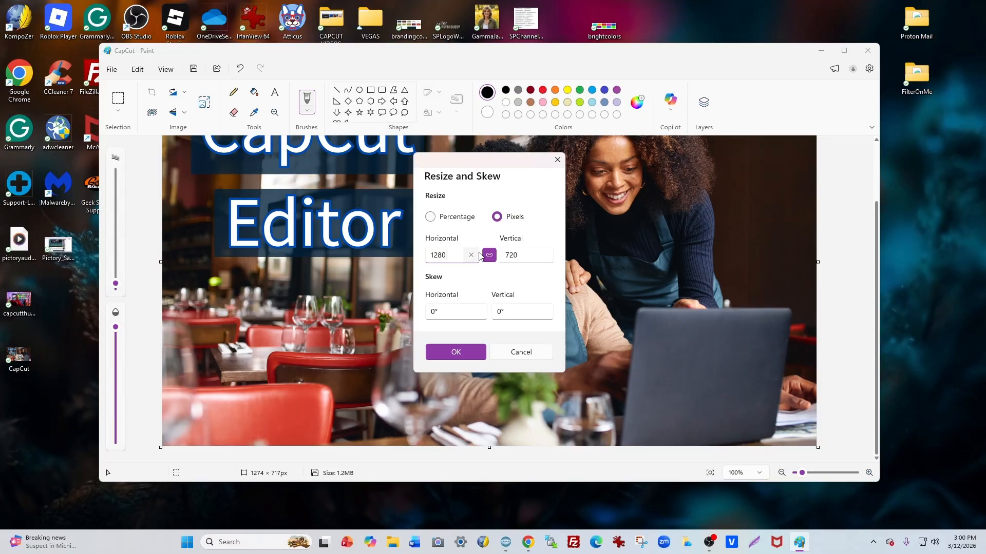
left_click(468, 355)
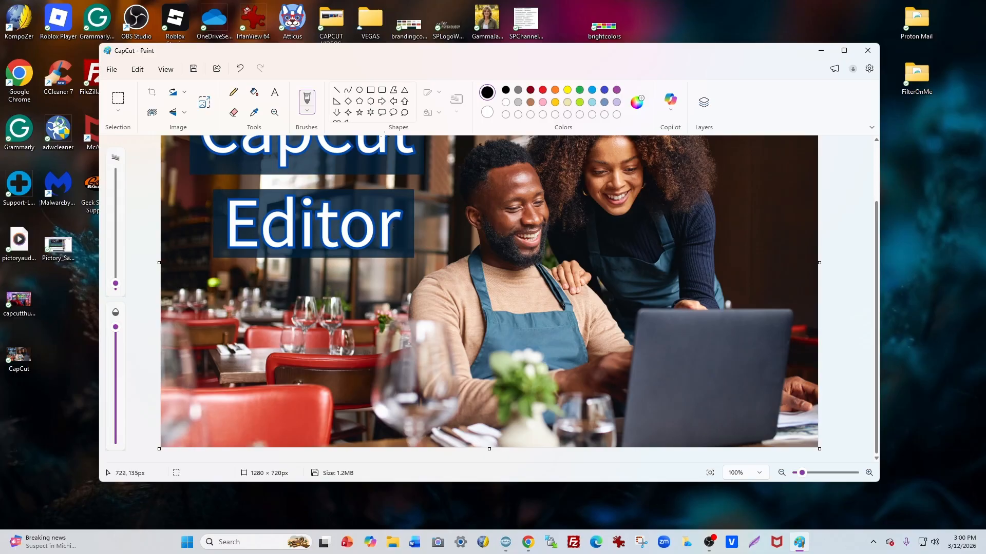
Step: Save the resized CapCut image and close Paint
left_click(111, 69)
left_click(137, 157)
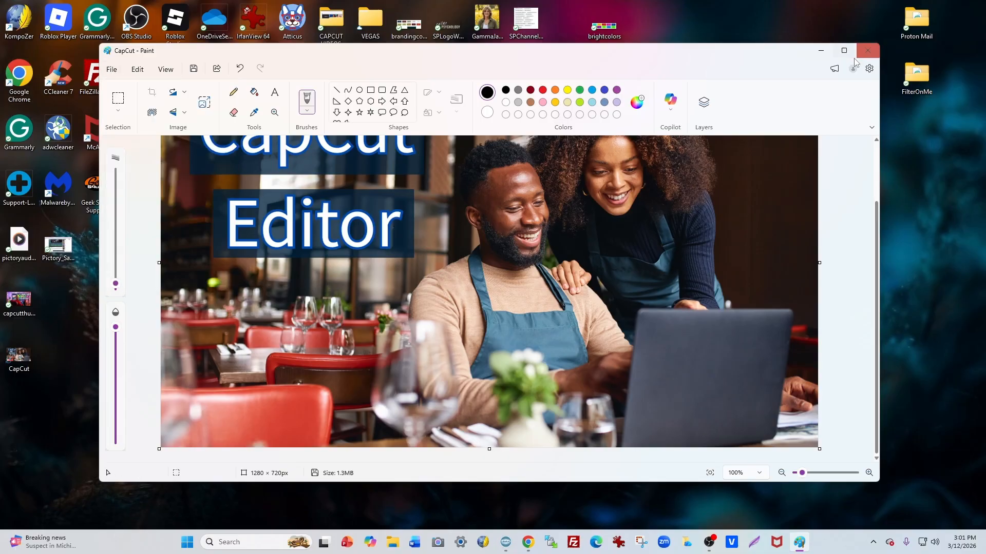
left_click(867, 50)
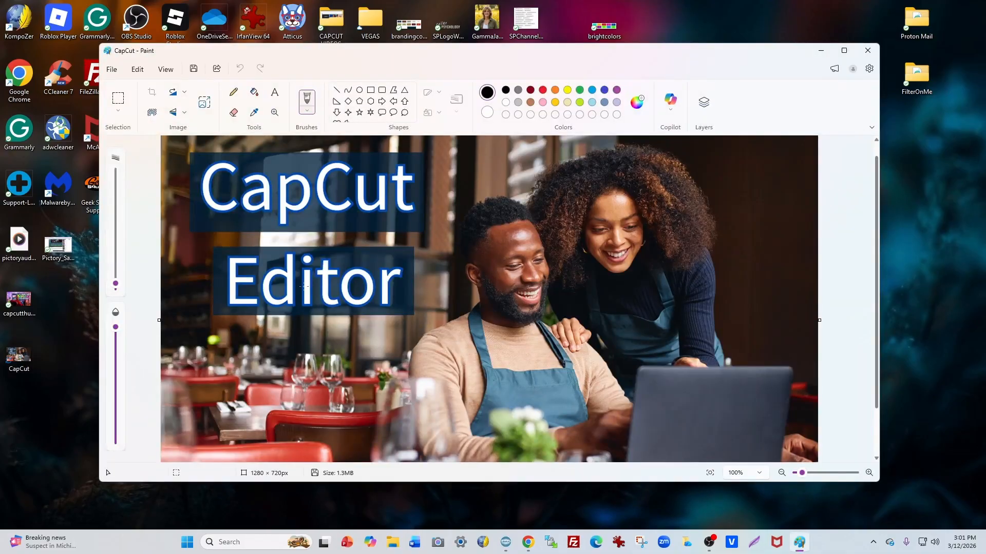
left_click(868, 50)
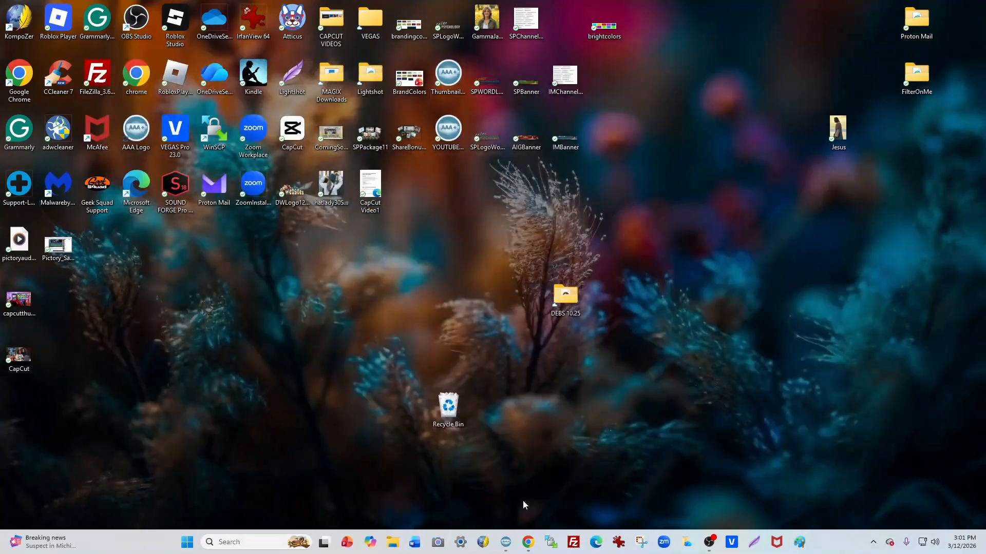
Step: Switch to AAA Logo and remove the "Editor" and "CapCut" texts, their rectangles and the background picture from the canvas
left_click(508, 545)
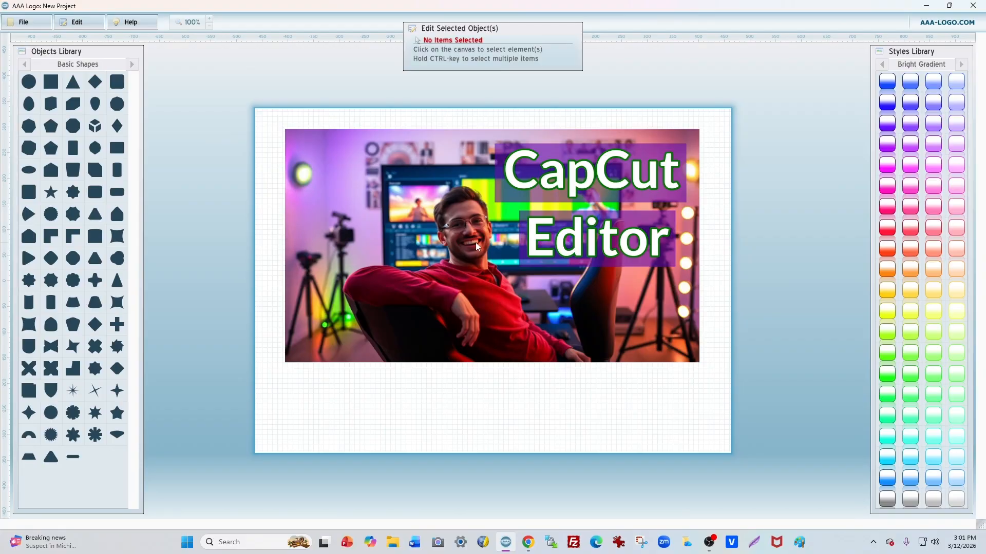
left_click(560, 241)
right_click(561, 240)
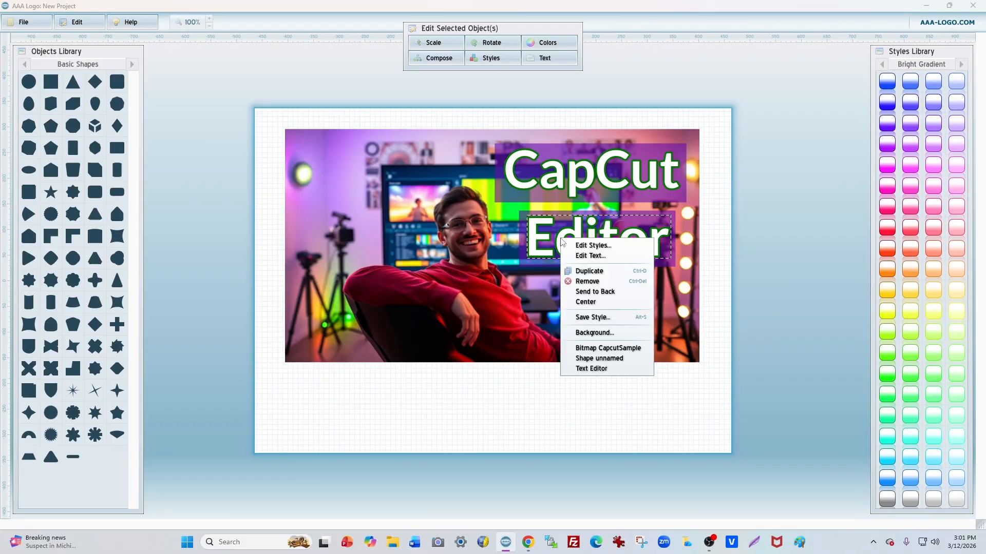
left_click(590, 280)
left_click(591, 270)
right_click(590, 248)
left_click(600, 280)
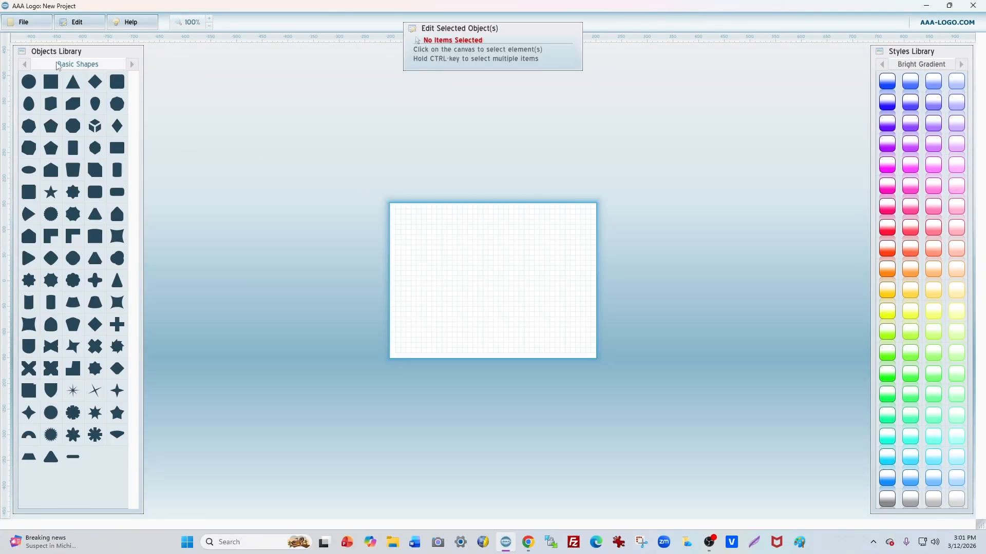
Step: Import the capcutthumbnail image from the Desktop folder onto the empty canvas
left_click(32, 25)
left_click(28, 138)
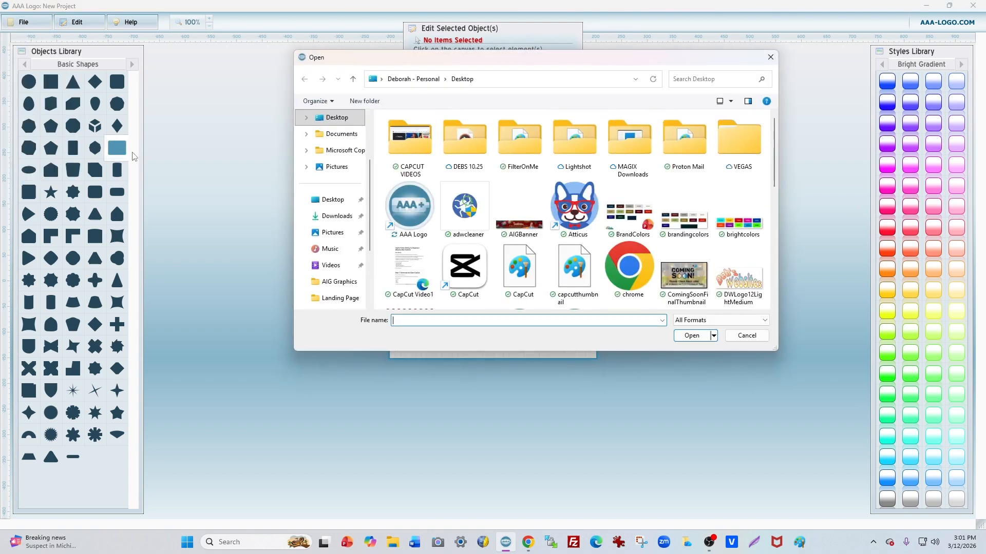
double_click(558, 245)
left_click(530, 215)
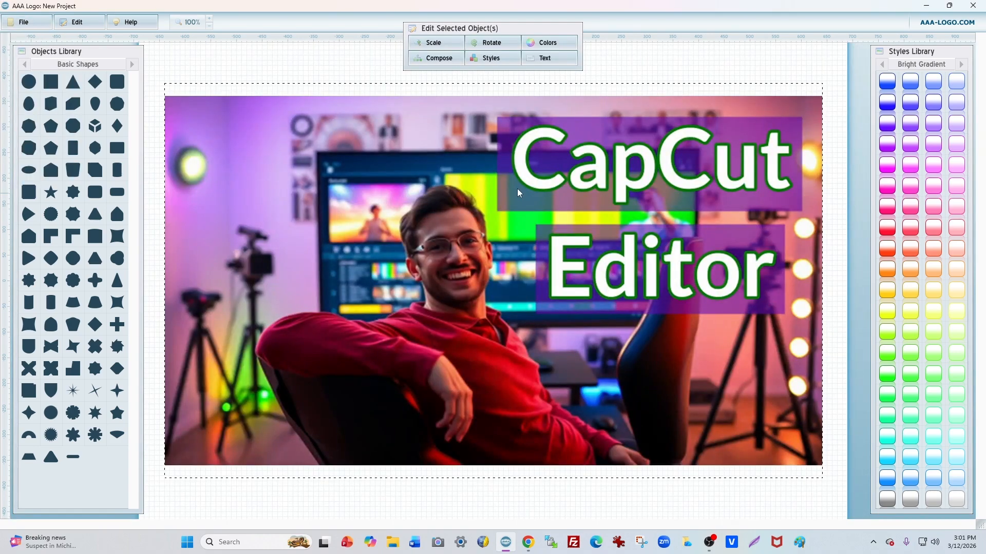
Step: Scale the imported thumbnail to 52% in width and height and move it to the canvas's upper-left area
left_click(434, 42)
left_click_drag(478, 83, 450, 84)
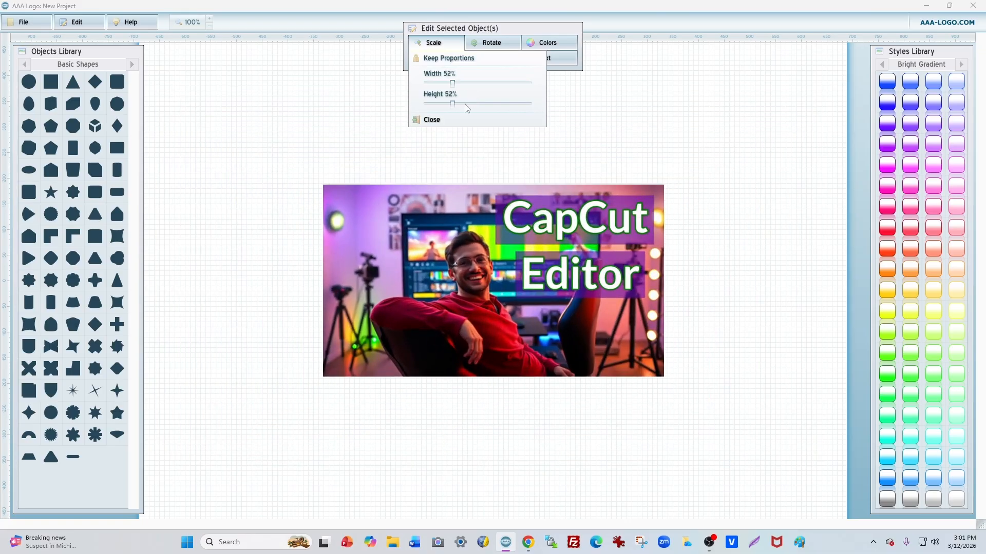
left_click_drag(575, 270, 407, 138)
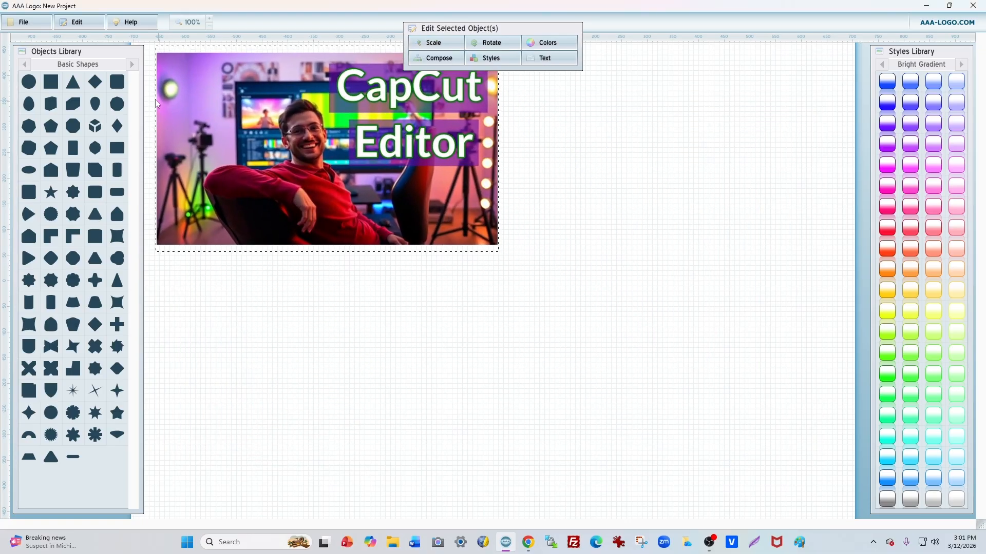
Step: Import the CapCut image from the Desktop folder as a second thumbnail
left_click(23, 22)
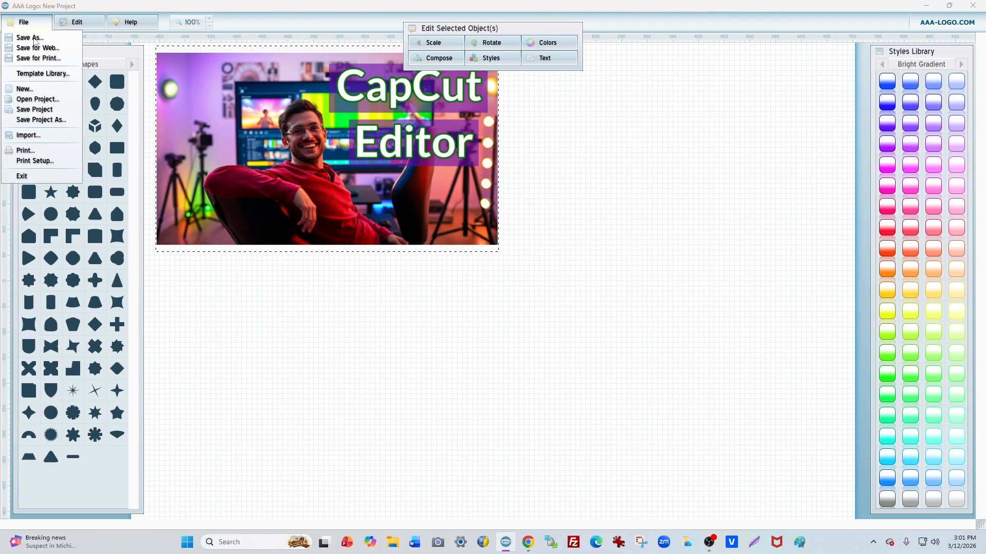
left_click(49, 136)
double_click(518, 275)
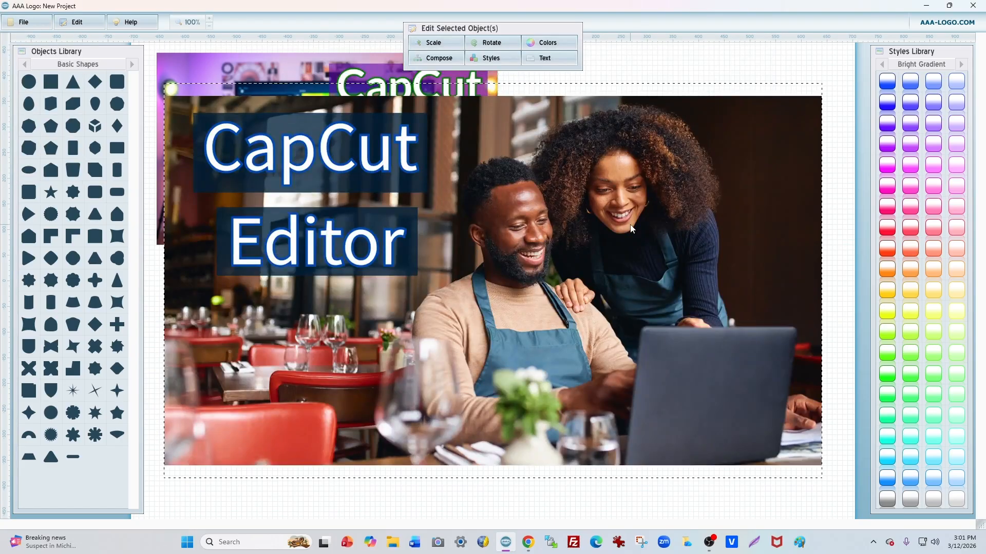
Step: Shrink the second thumbnail to match the first and arrange the two diagonally, first at upper left and second at lower right
left_click(739, 250)
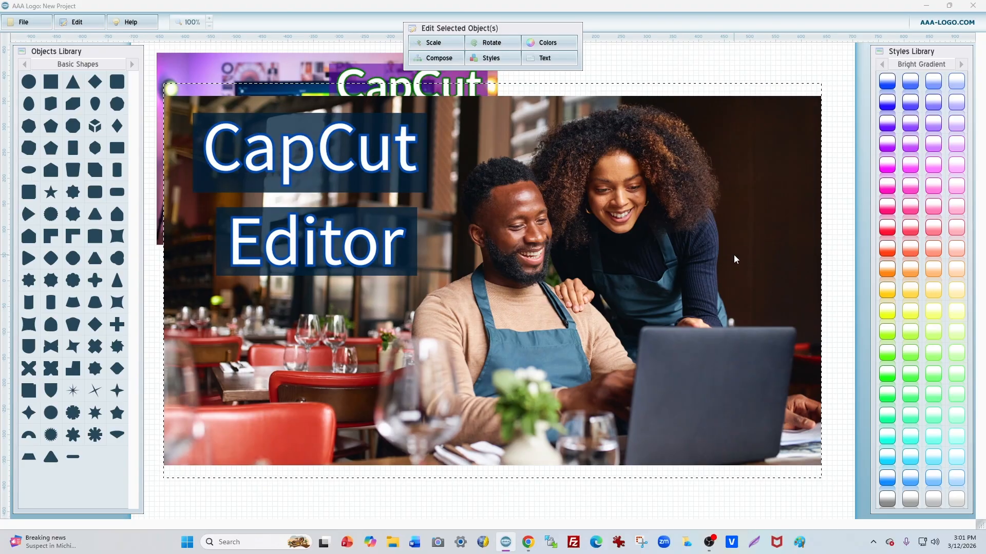
left_click_drag(734, 255, 642, 368)
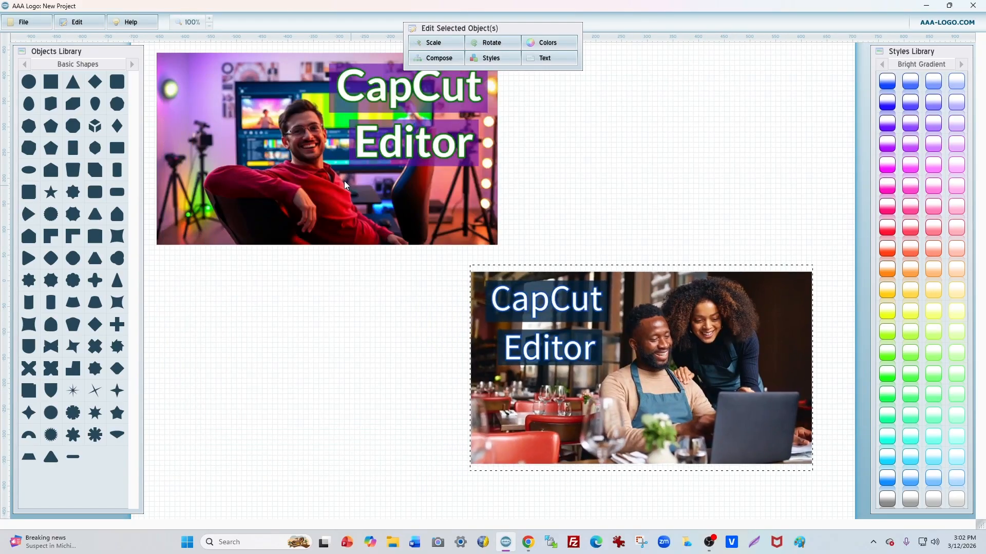
left_click_drag(297, 161, 420, 221)
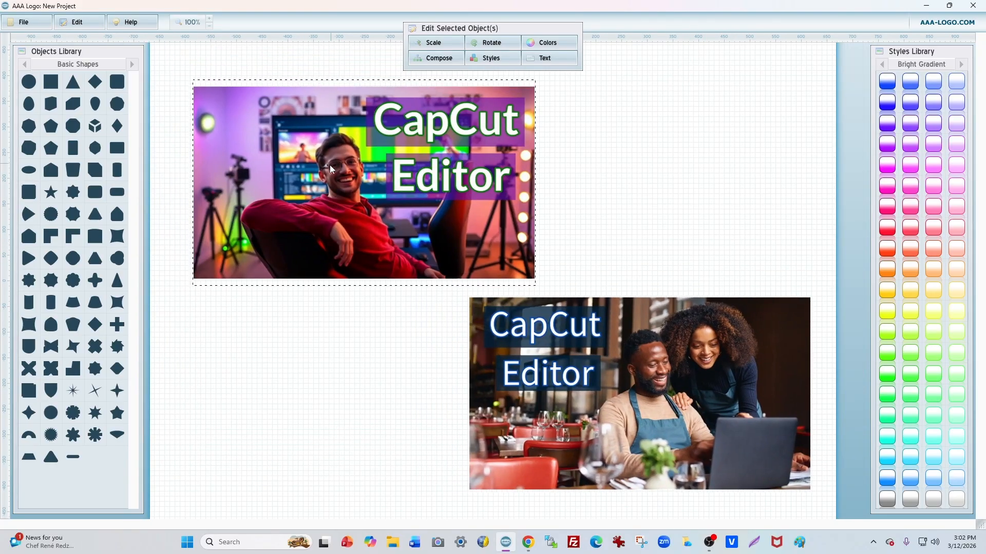
left_click(625, 184)
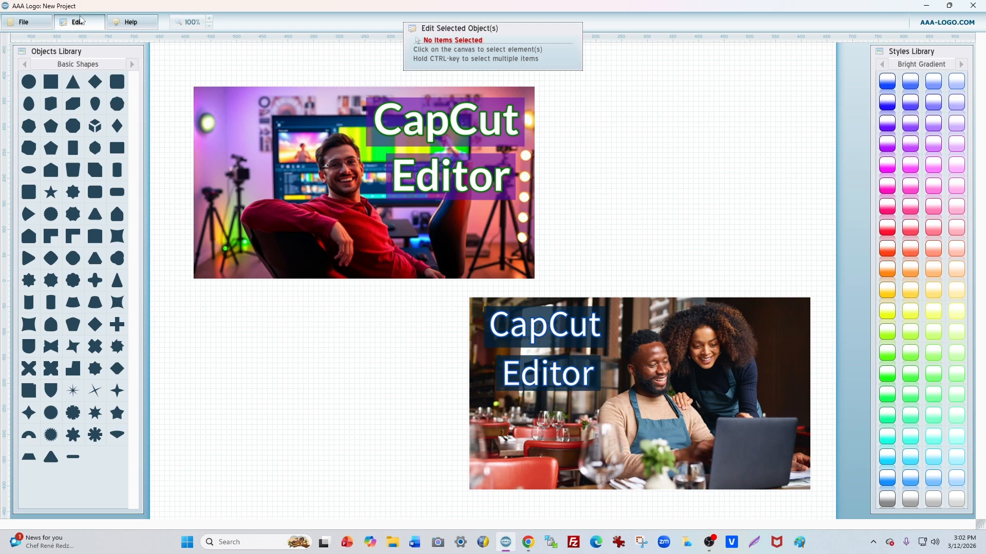
Step: Change the canvas's solid background color to a very dark navy in the image options
left_click(78, 29)
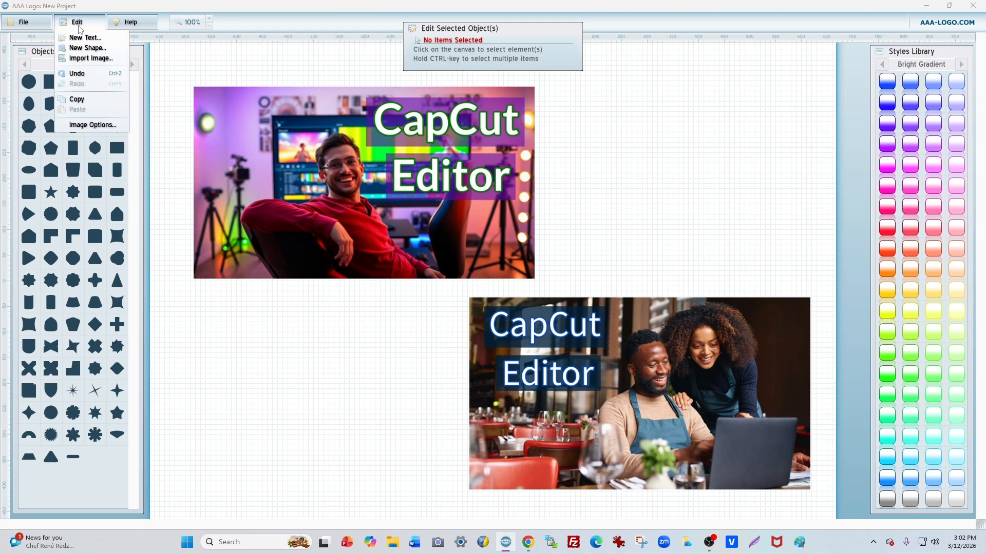
left_click(86, 129)
left_click(535, 252)
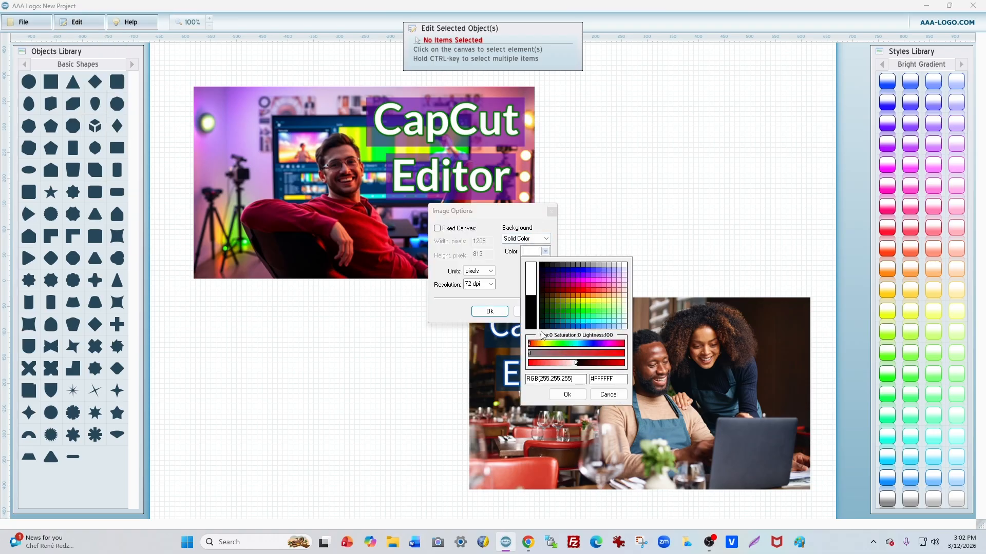
left_click(546, 323)
left_click(567, 395)
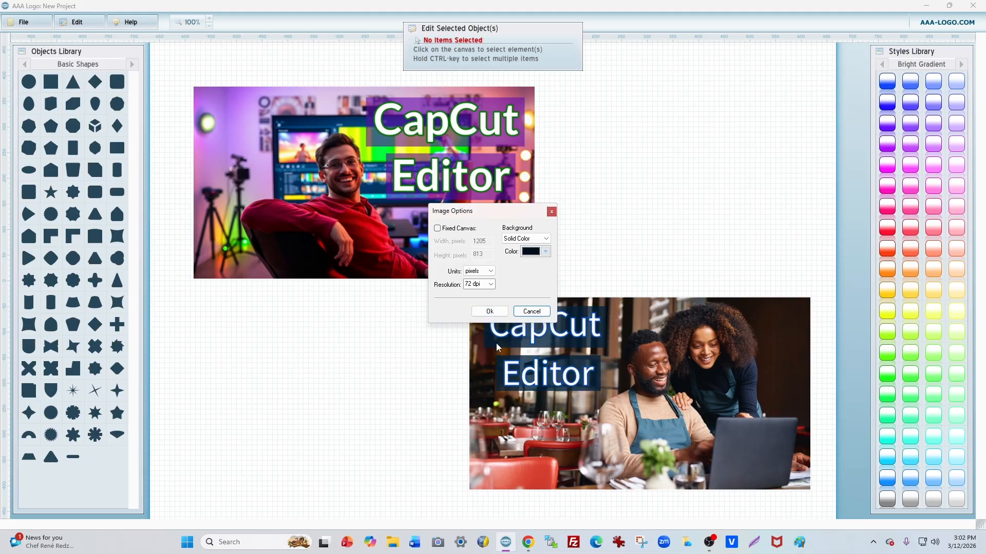
left_click(484, 314)
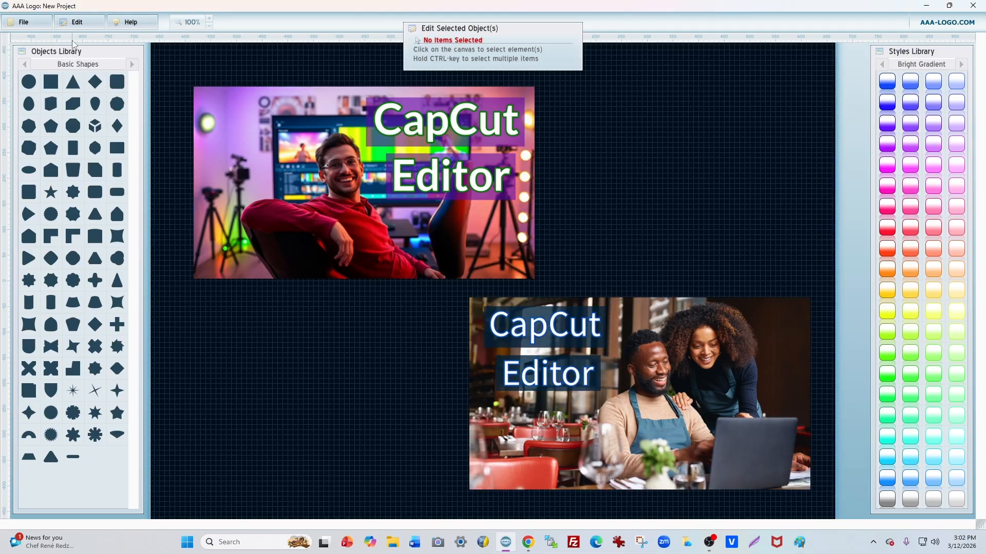
Step: Add a gold four-pointed star in the canvas's upper-left corner and place a duplicate in the lower-right corner
left_click(95, 391)
left_click_drag(490, 295, 167, 71)
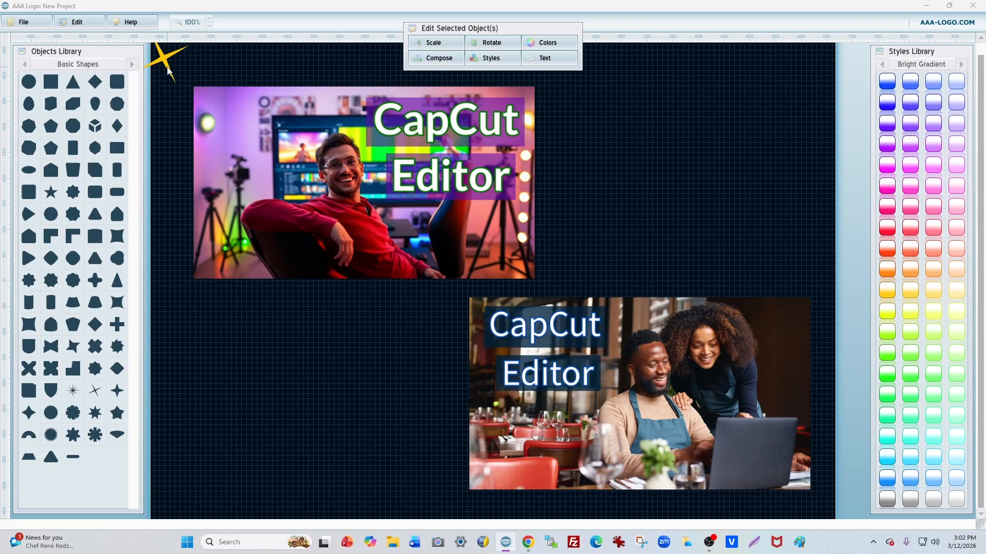
right_click(168, 72)
left_click(202, 89)
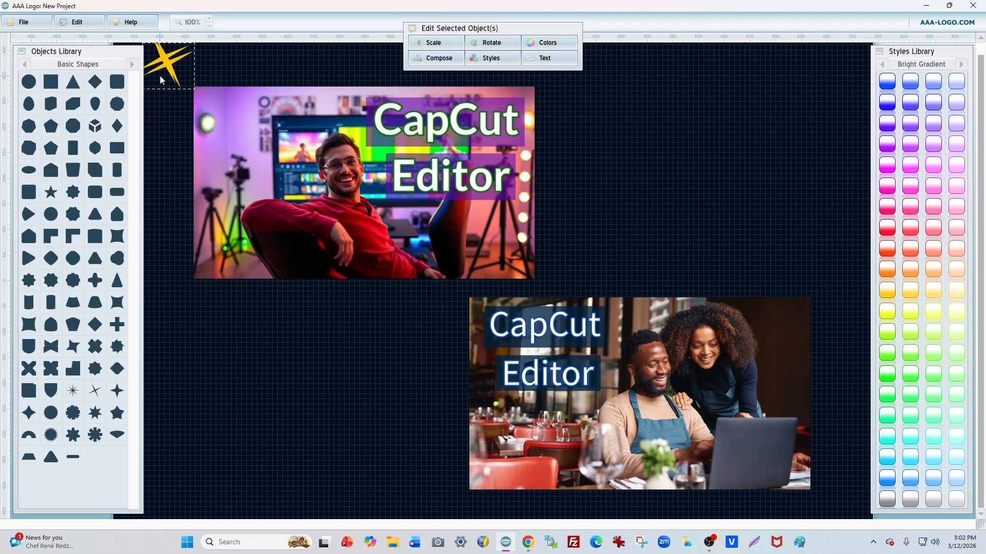
Step: Save the comparison layout to the Desktop as a PNG image named thumbnailcomparison
left_click(23, 22)
left_click(29, 39)
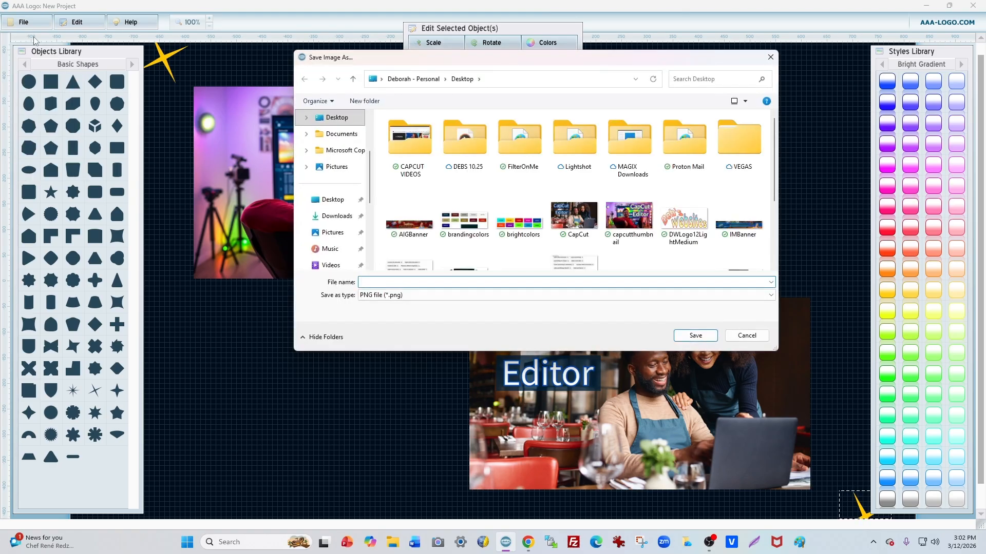
type("thumbnai")
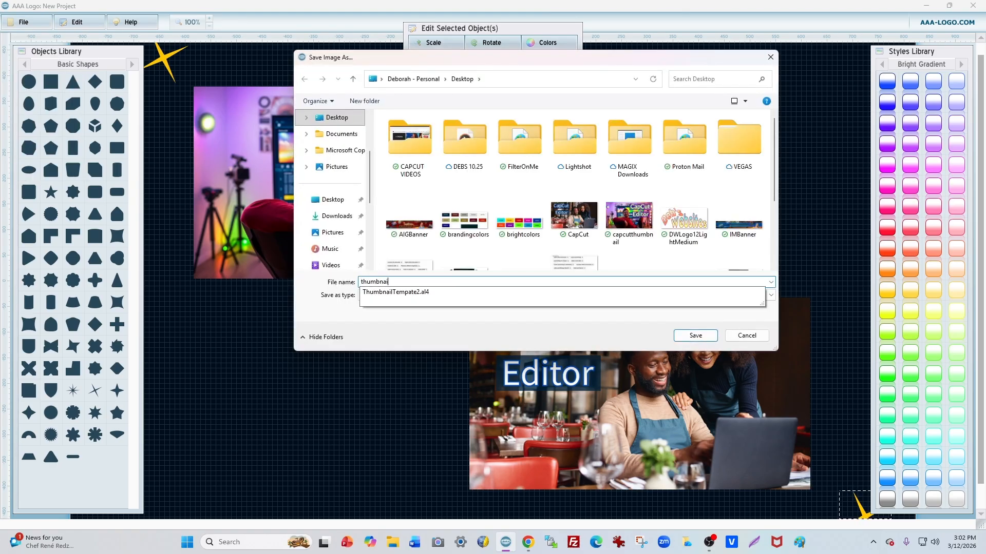
type("lcomparison")
key("Return")
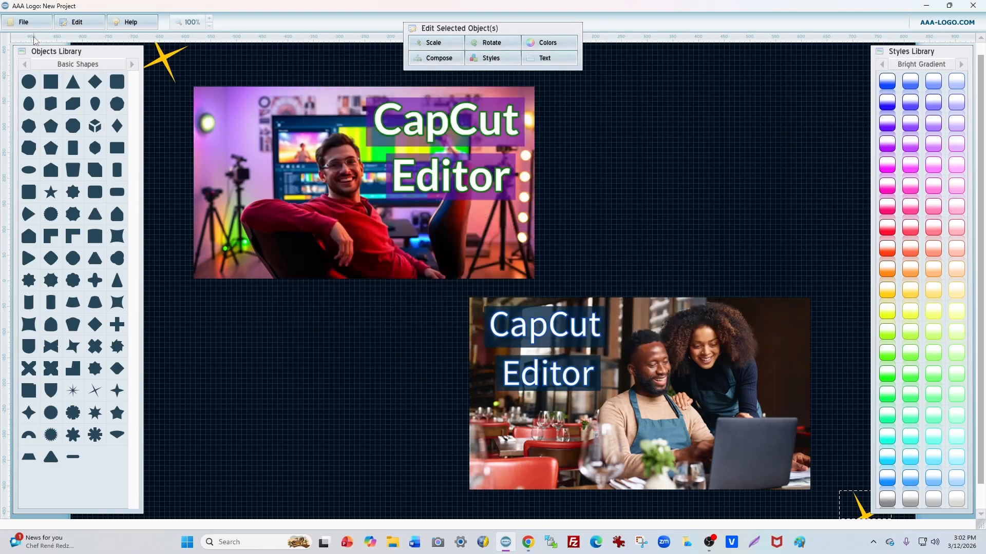
Step: Close AAA Logo without saving the project and open the thumbnailcomparison image from the desktop
left_click(973, 6)
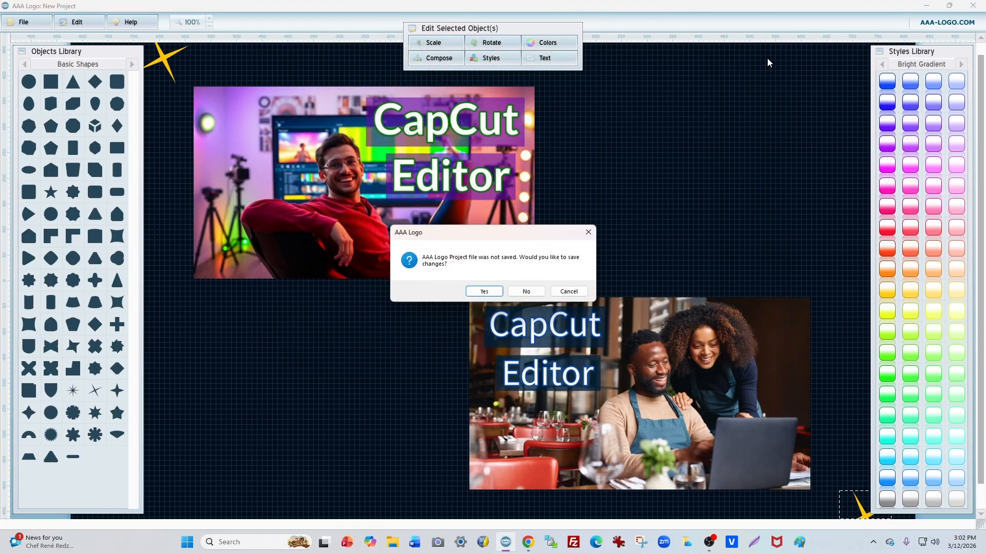
left_click(529, 291)
double_click(19, 411)
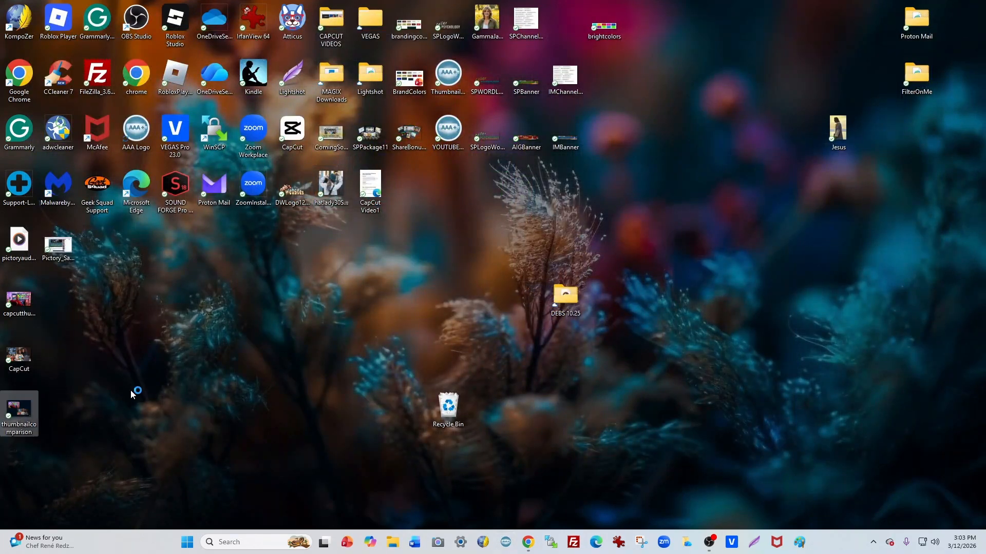